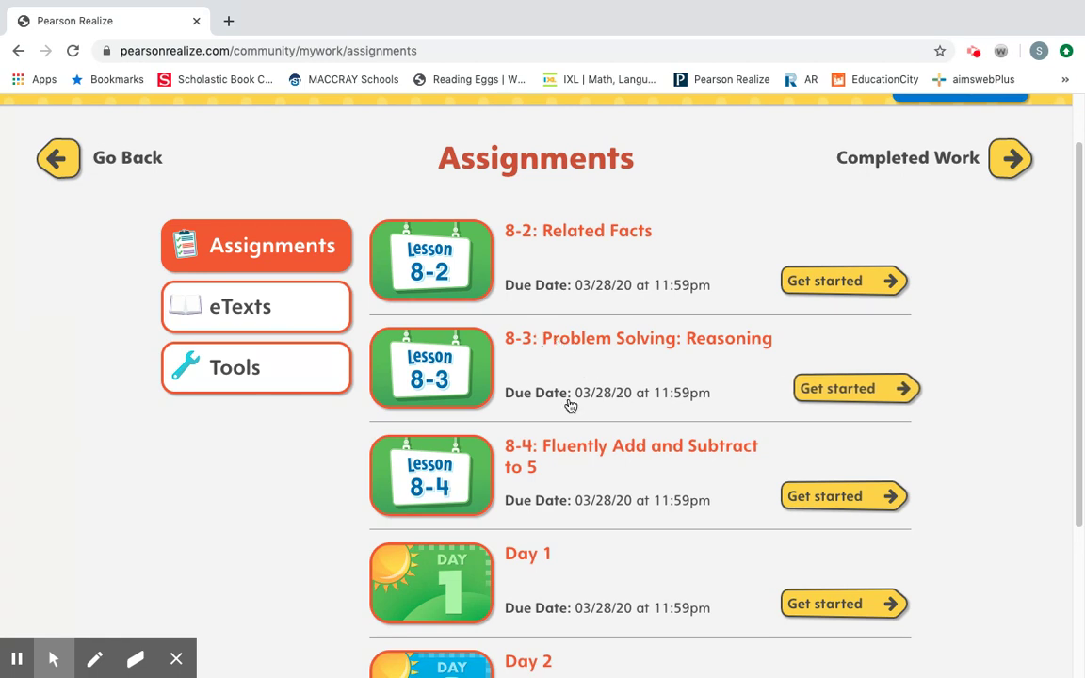
Look through the assignments list, view the activities inside Day 1, and return to the list.
scroll(570, 405, down, 1)
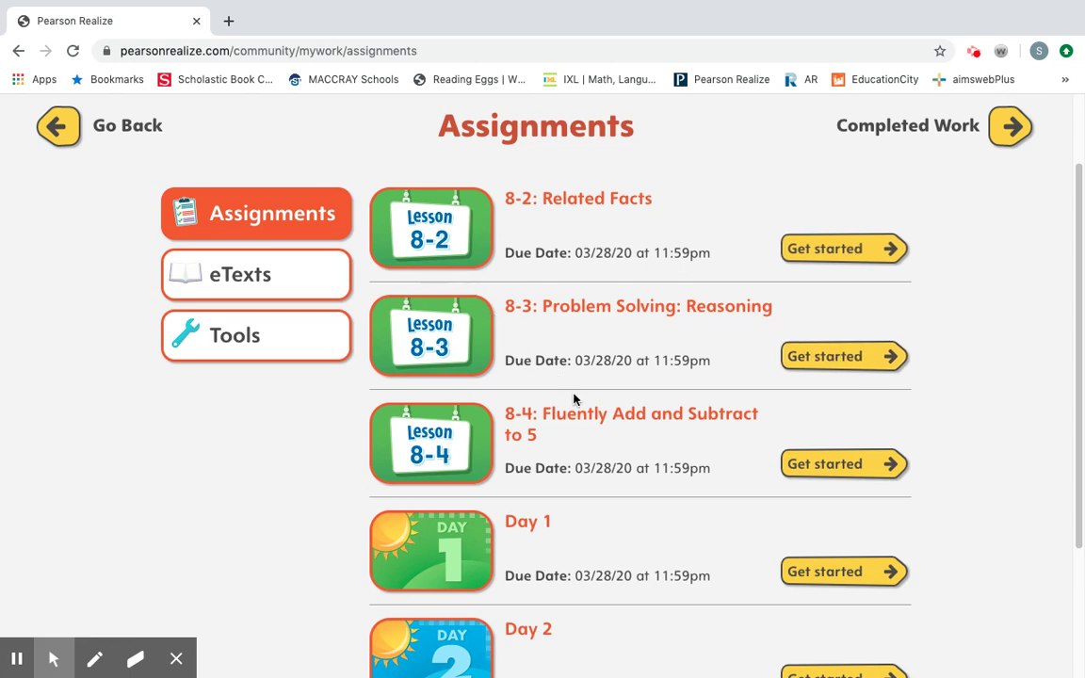
scroll(582, 436, down, 3)
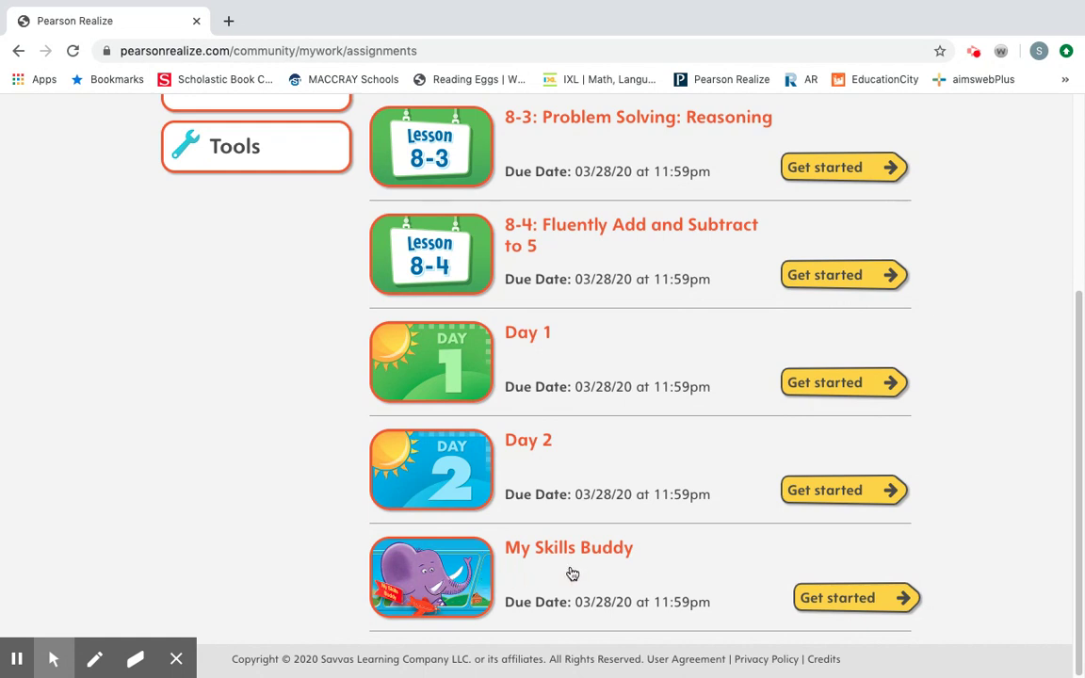
click(475, 368)
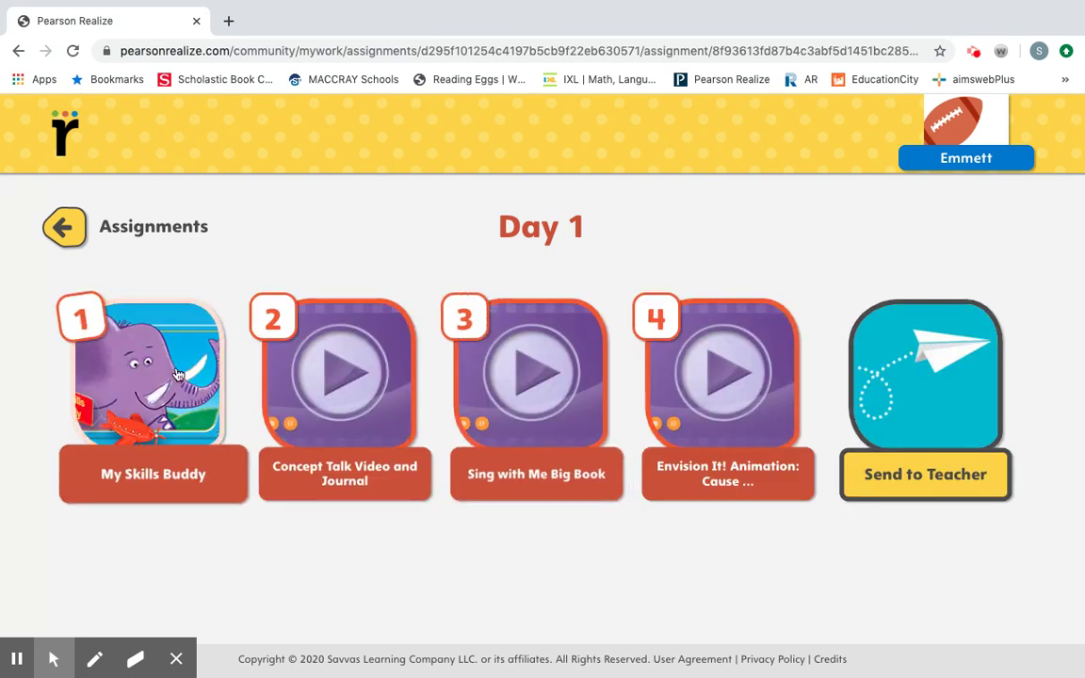
click(64, 229)
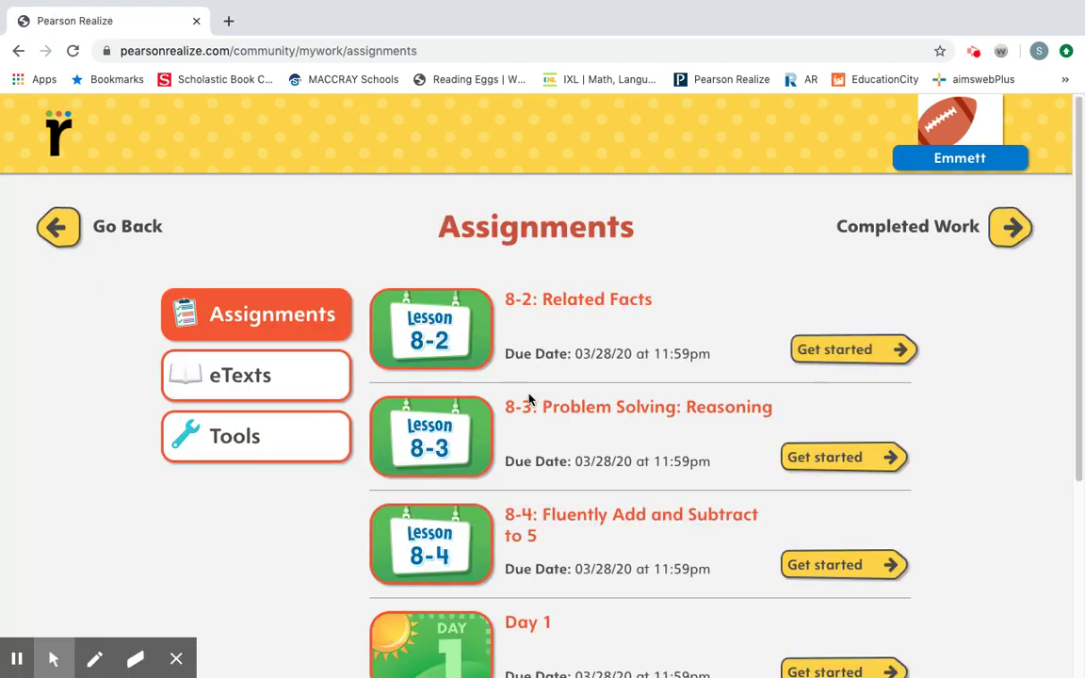
View the activities inside the Day 2 and My Skills Buddy assignments, and return to the assignments list.
scroll(557, 483, down, 5)
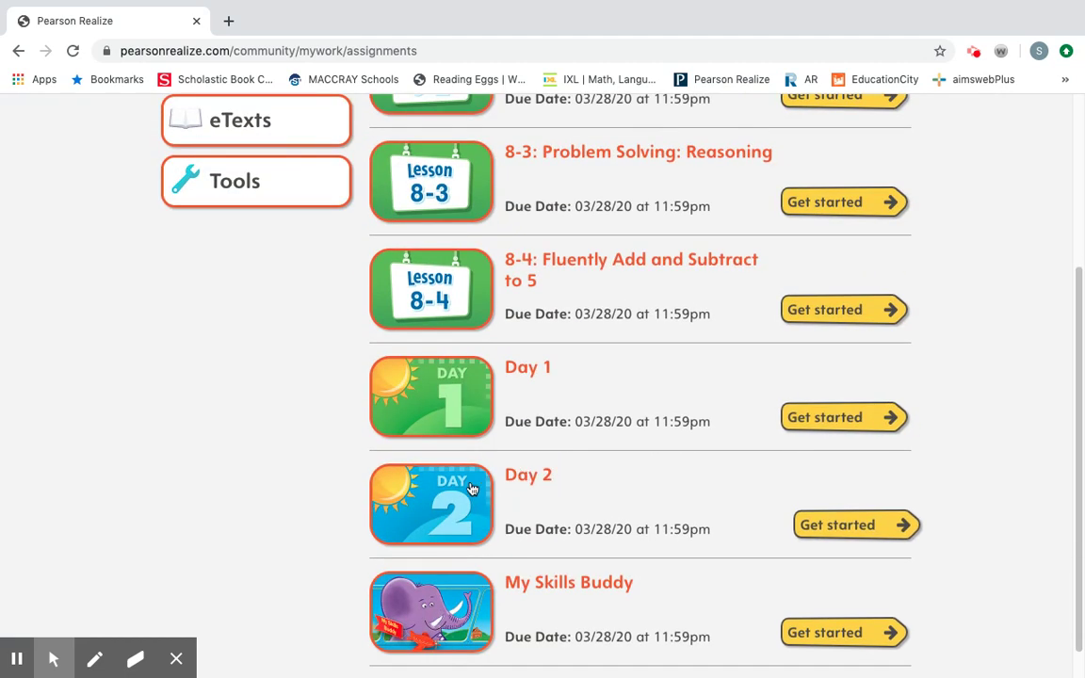
click(471, 488)
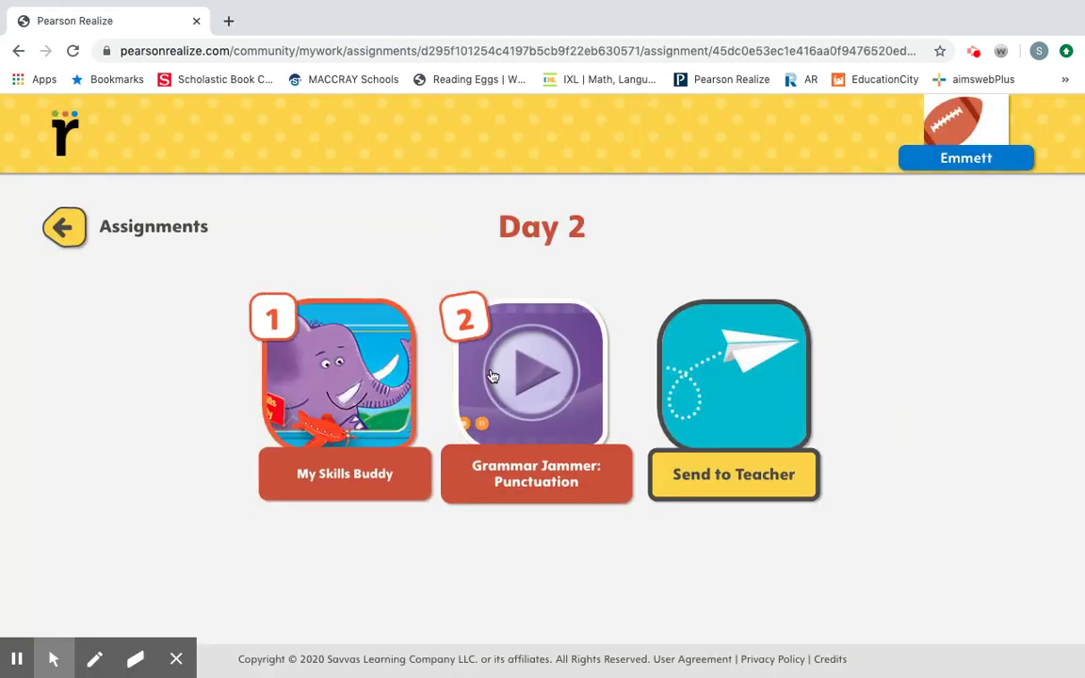
click(44, 225)
scroll(448, 424, down, 5)
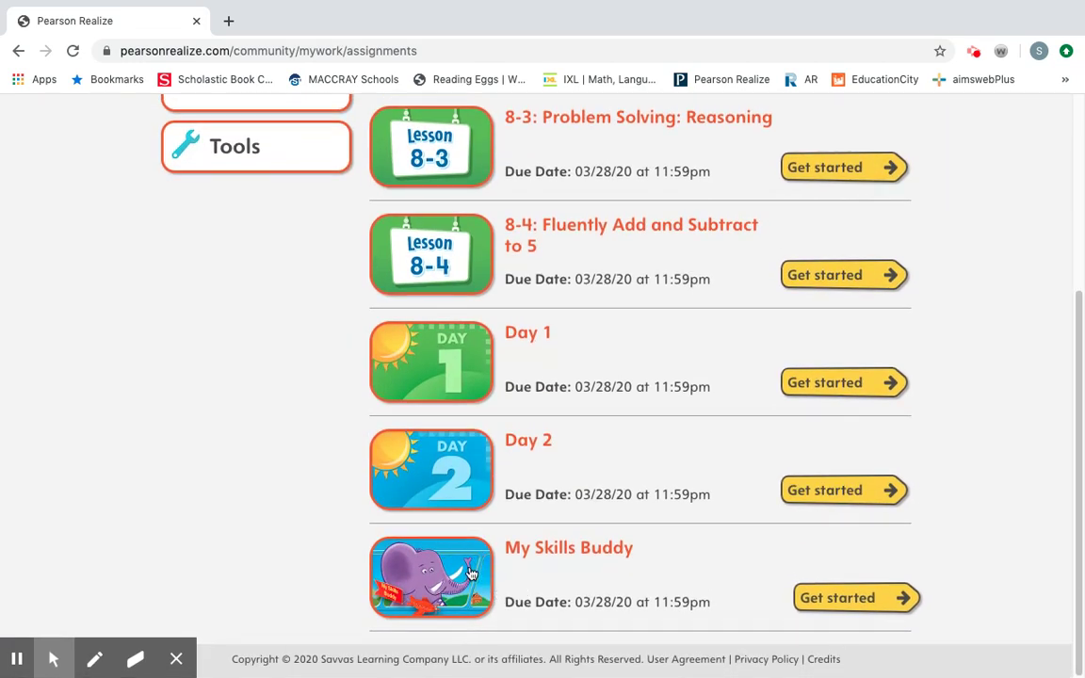
click(470, 574)
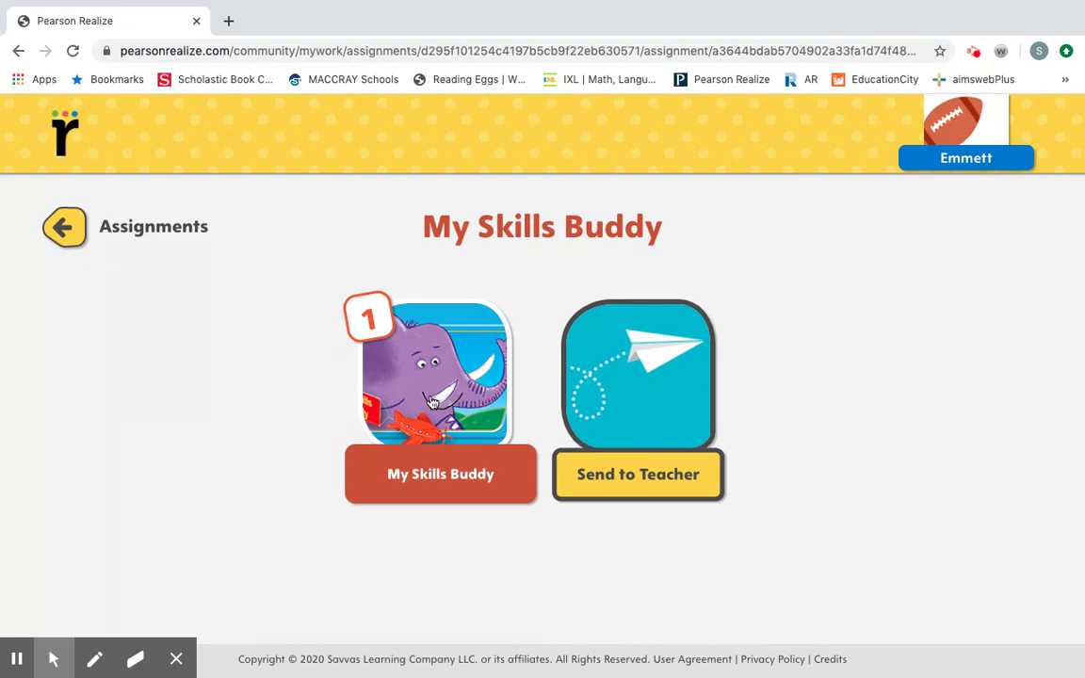
click(72, 243)
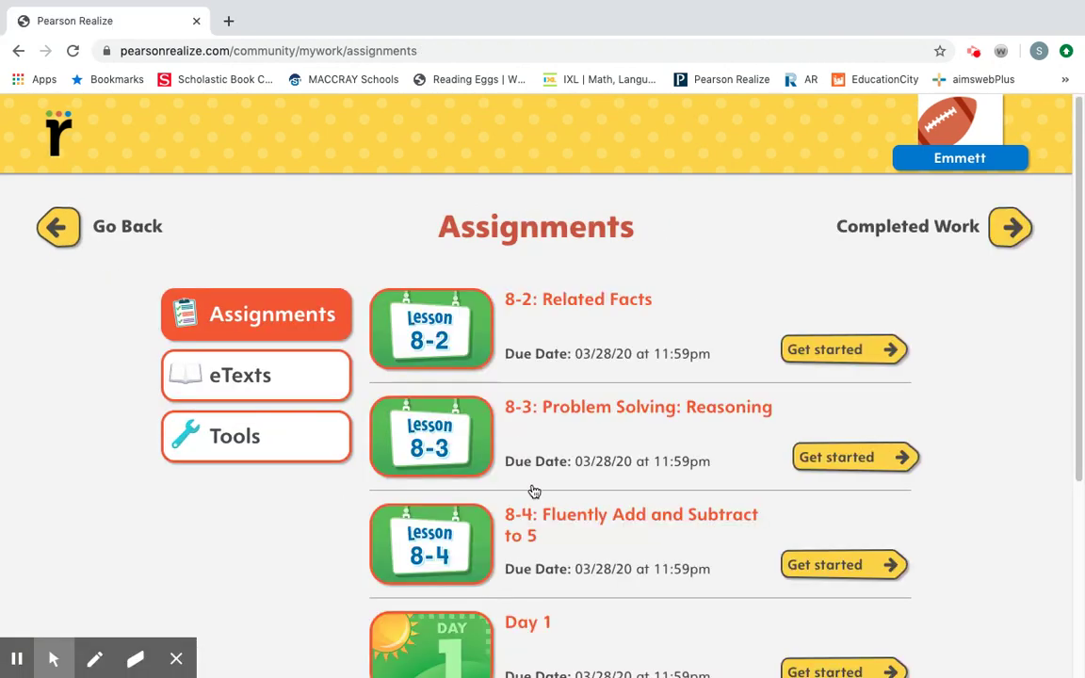
Try to open the My Skills Buddy activity from Day 1 in a new window, and close that window.
scroll(490, 527, down, 3)
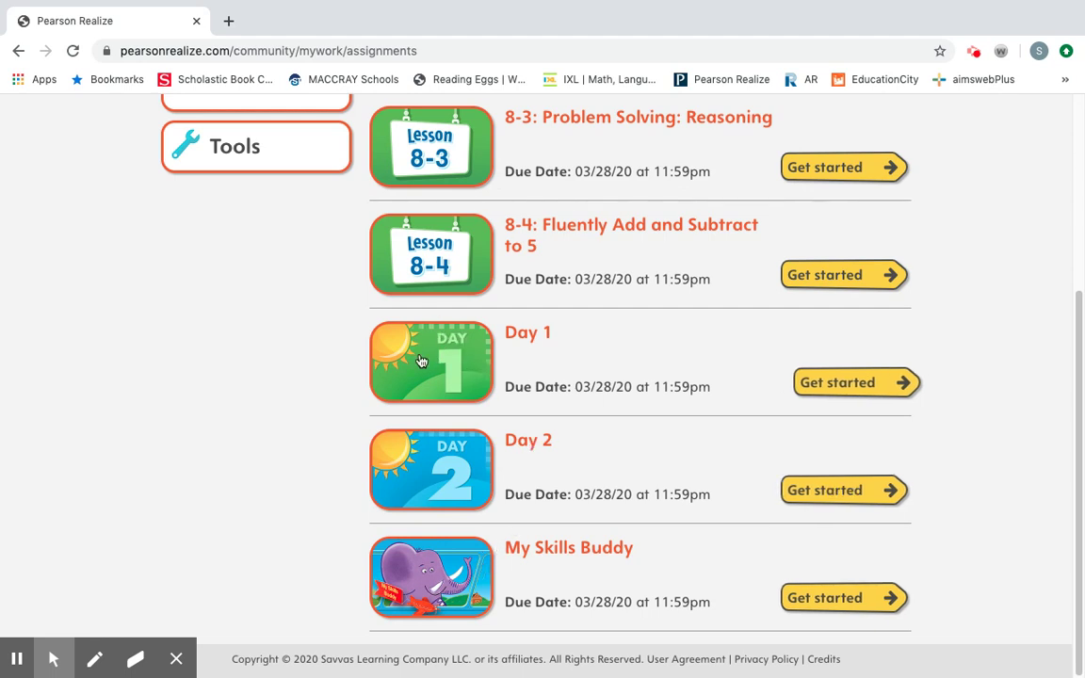
click(379, 325)
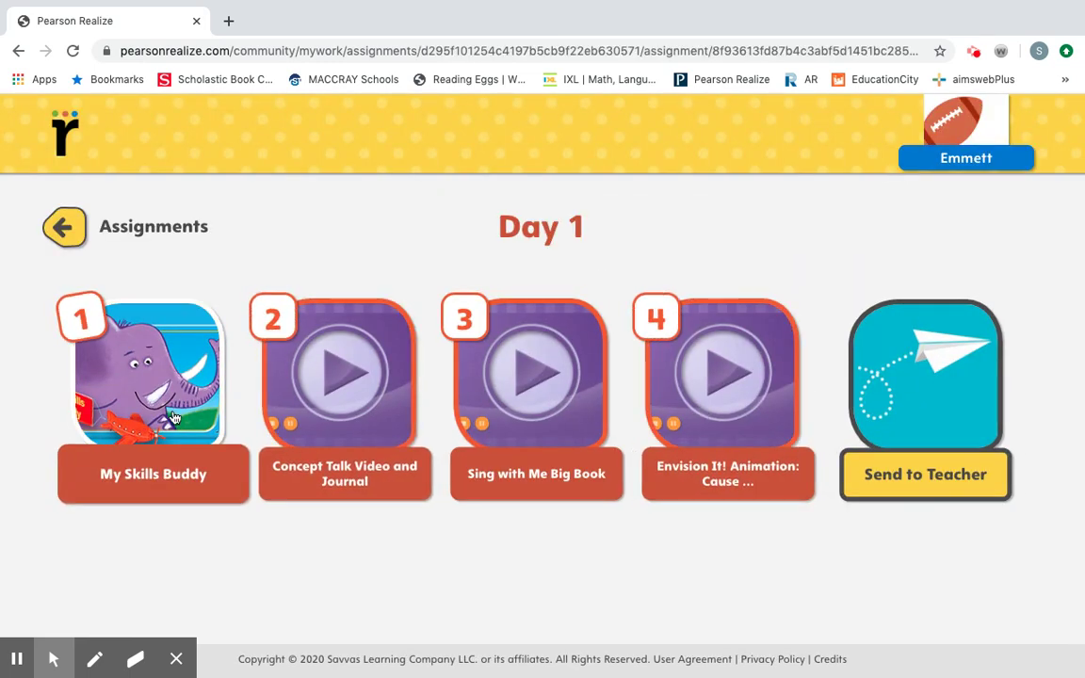
click(109, 348)
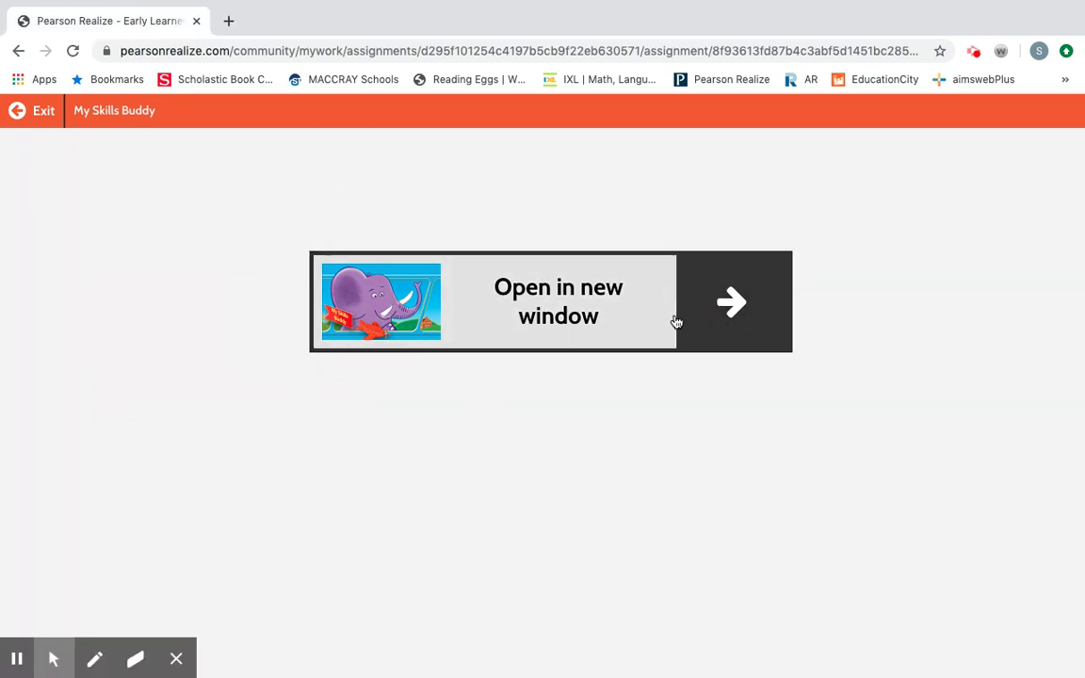
click(729, 308)
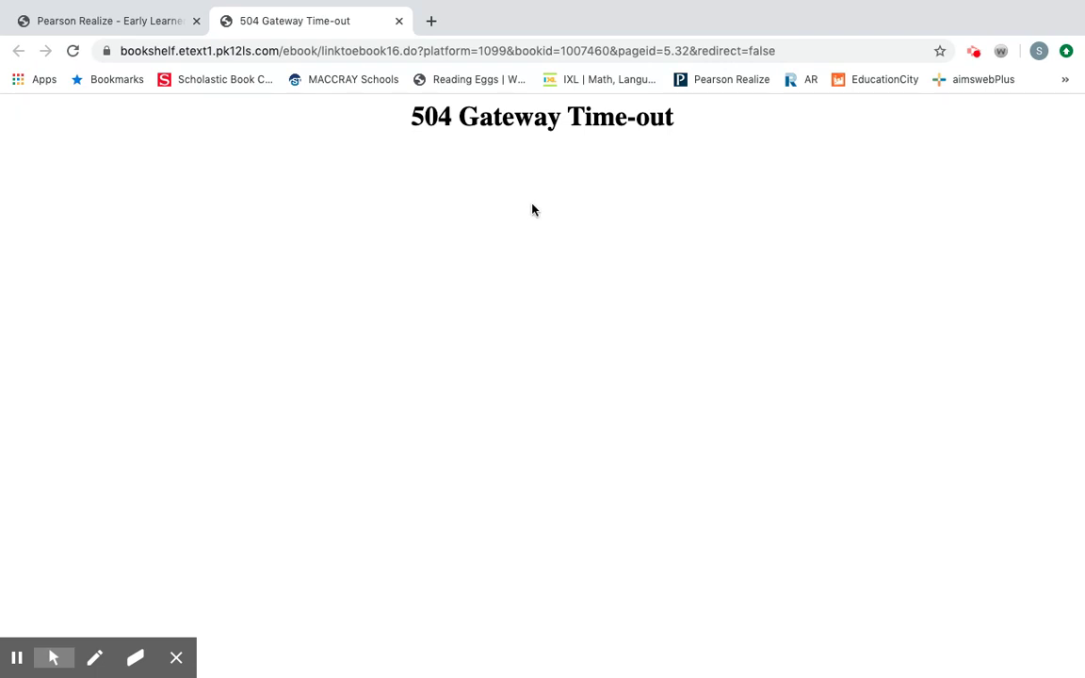
click(398, 21)
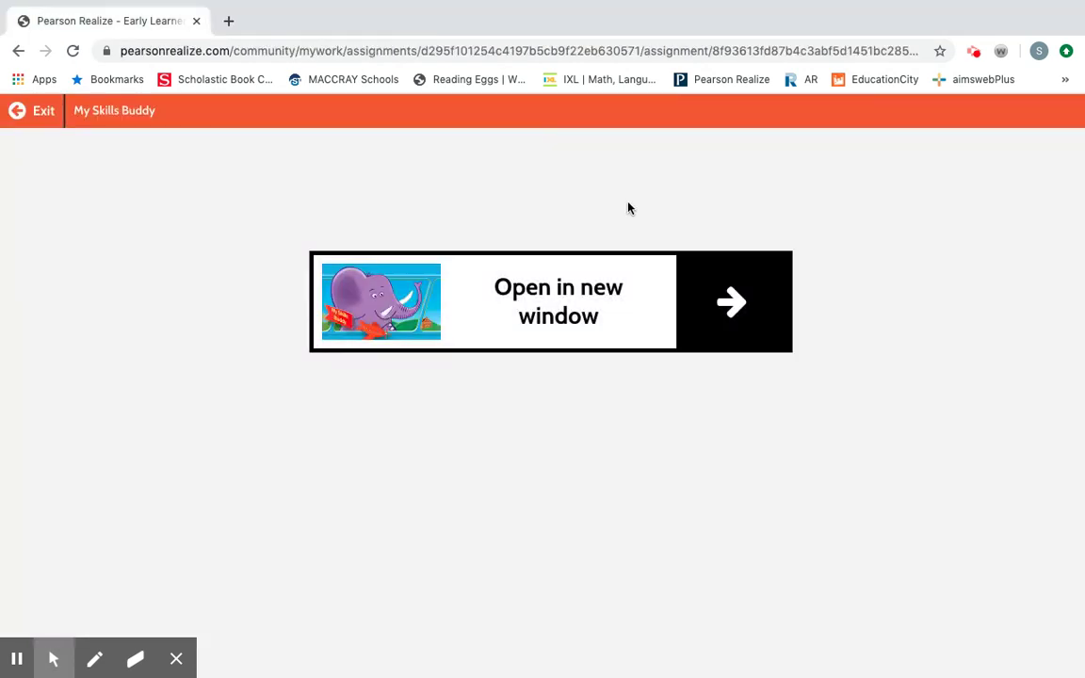
Retry launching My Skills Buddy in a new window, close it, and exit to the Day 1 activities.
click(732, 303)
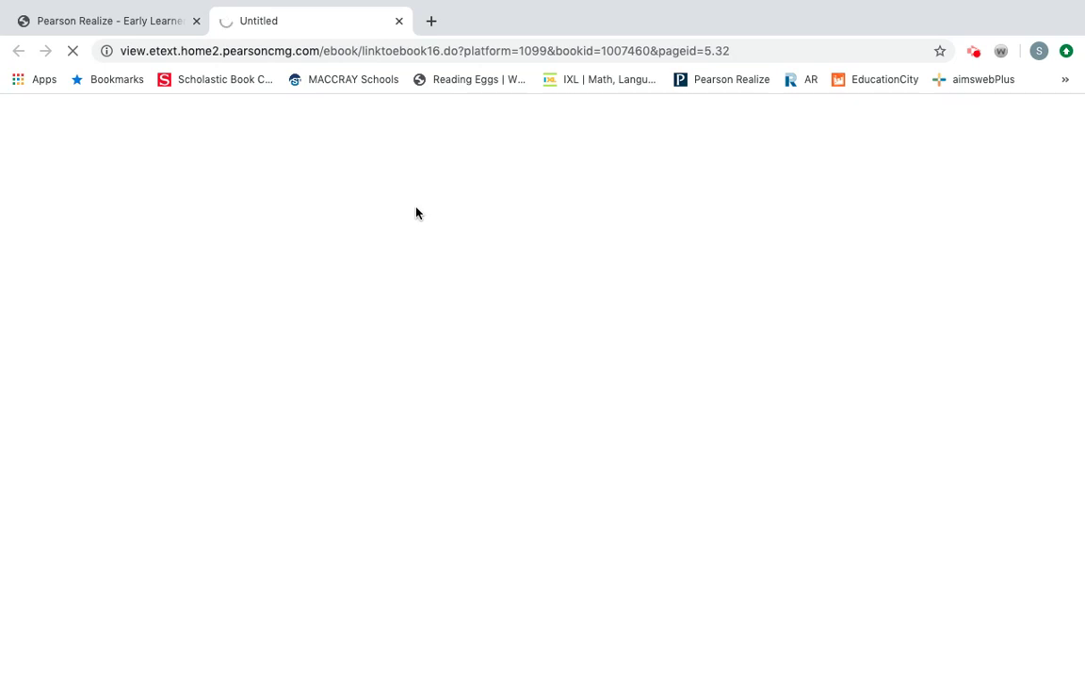
click(399, 20)
click(33, 112)
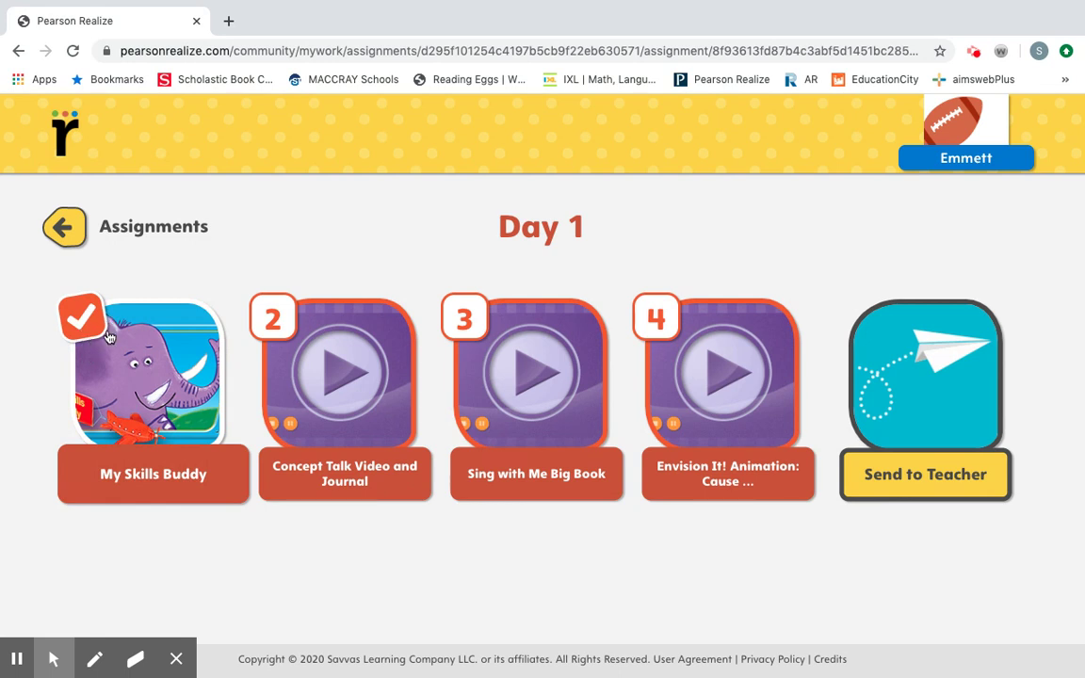
Open the Concept Talk Video and Journal activity, start its transportation video, and pause it.
click(321, 369)
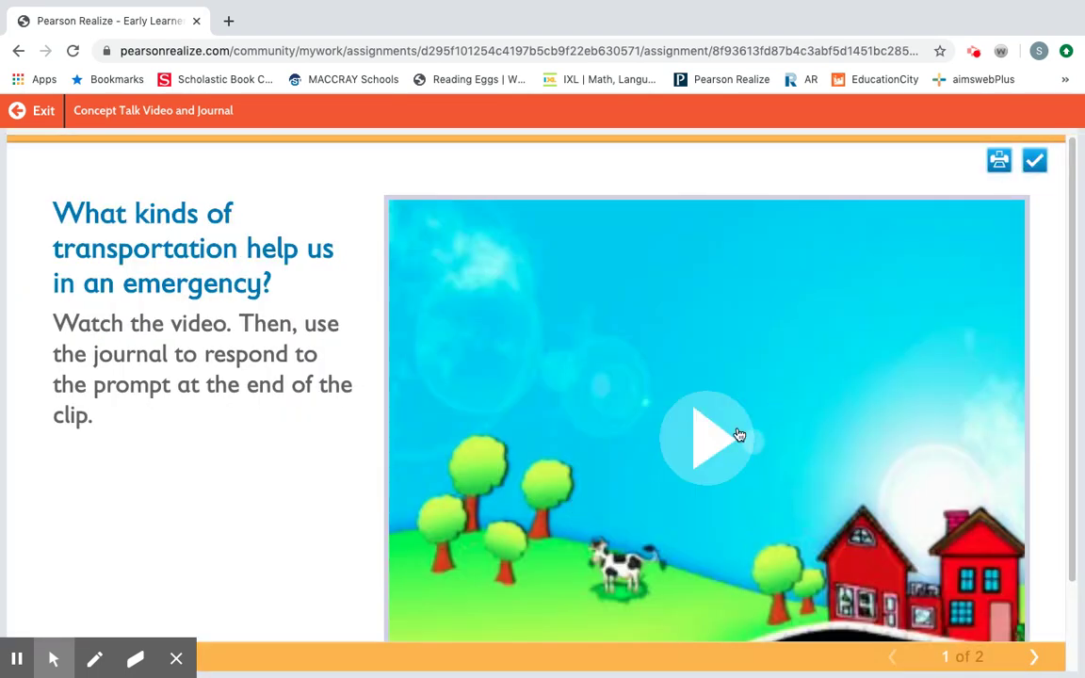
scroll(725, 414, down, 1)
click(716, 400)
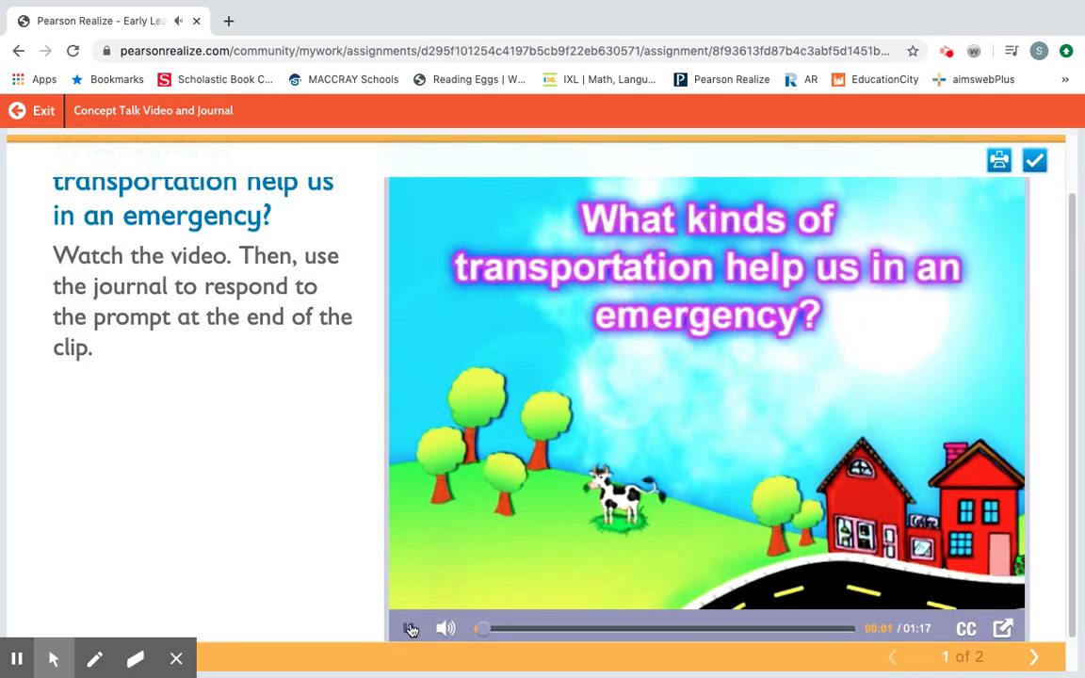
click(408, 628)
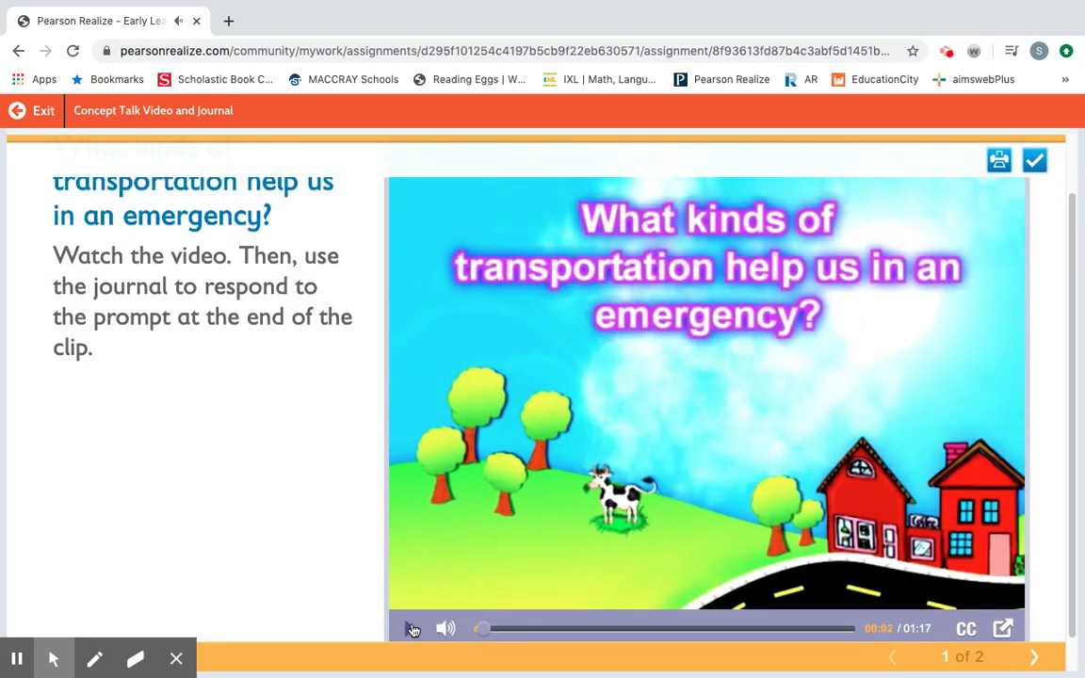
Check the activity's page progress, view the journal question on page 2, and return to the video page.
click(1034, 160)
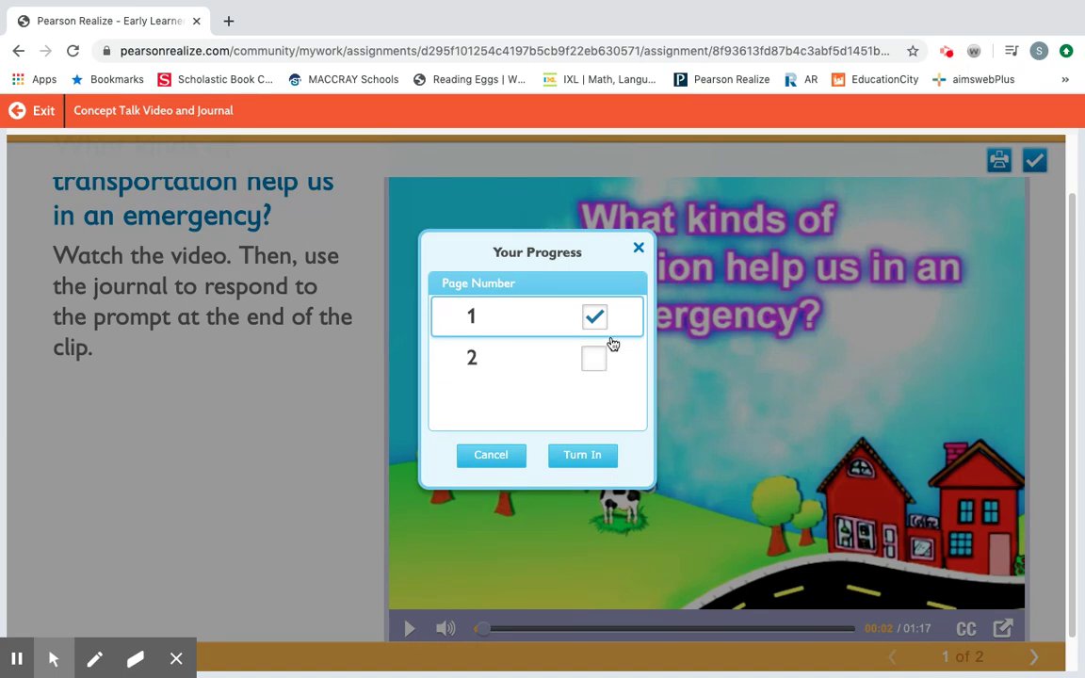
click(639, 247)
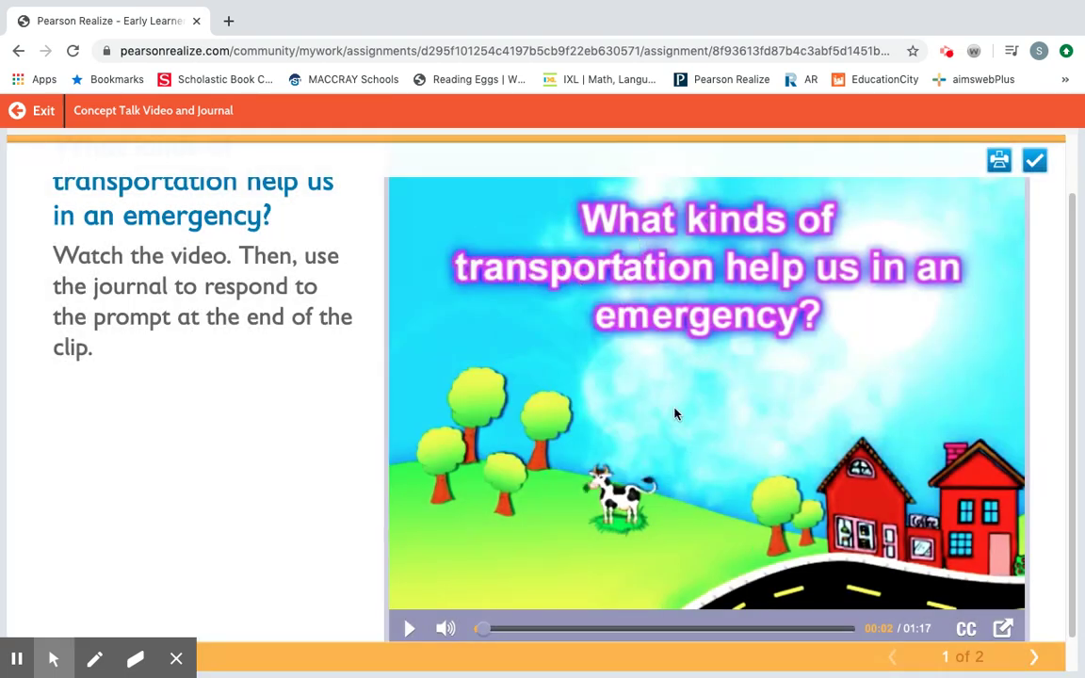
click(1034, 657)
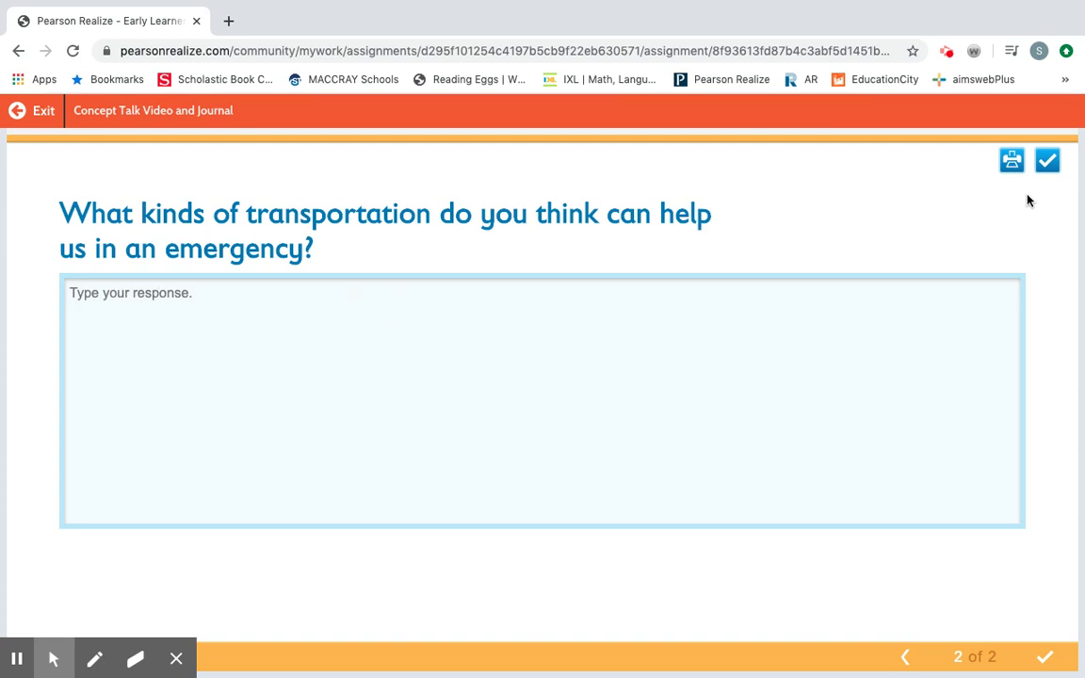
click(910, 658)
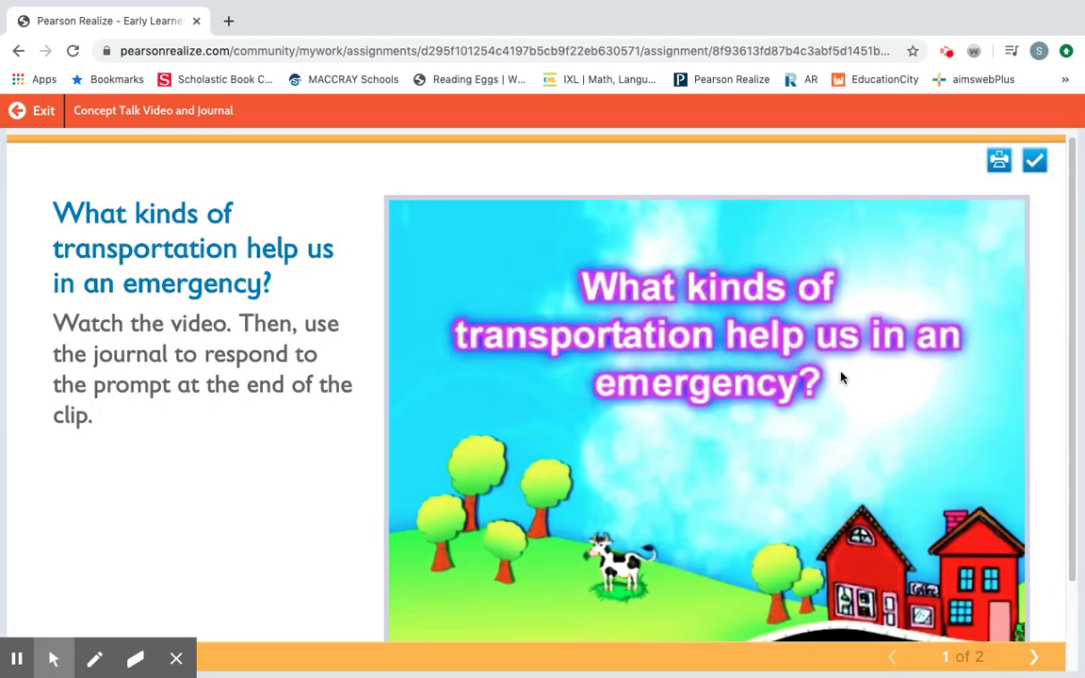
Try to mark page 2 as complete in the activity's progress list.
click(1035, 166)
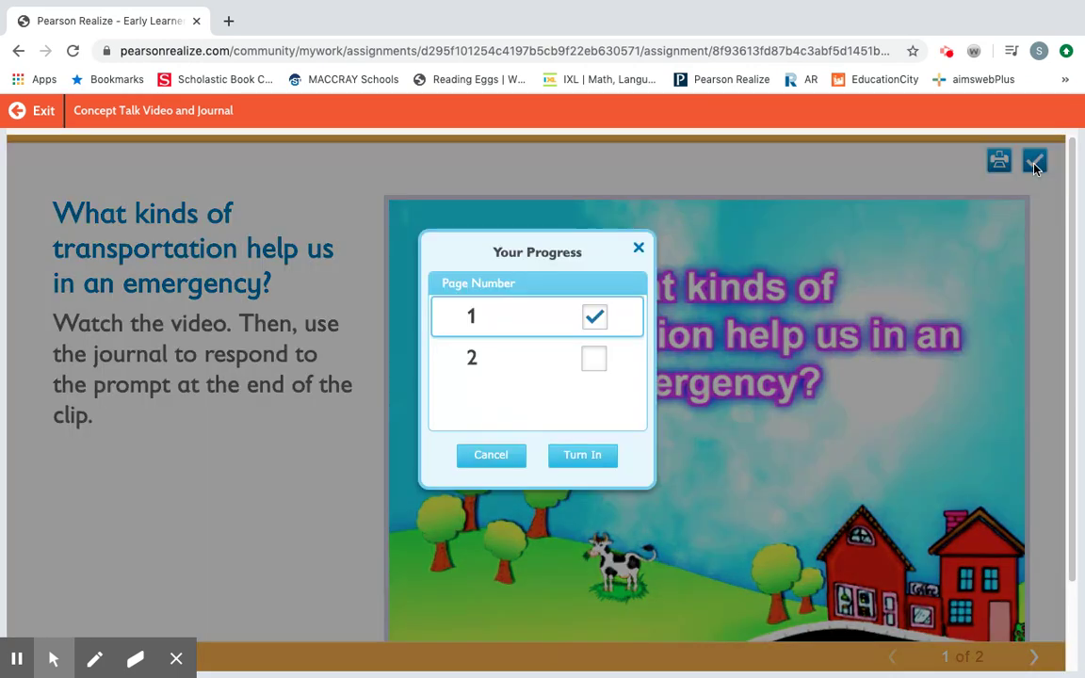
click(603, 368)
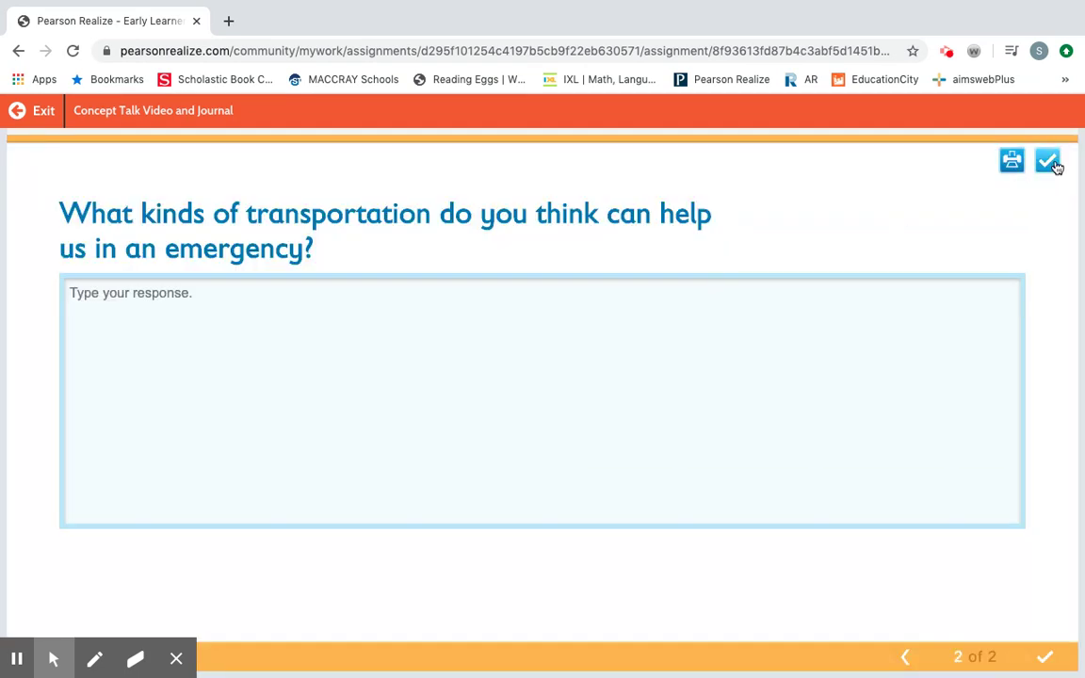
click(1047, 162)
click(599, 368)
Enter "Do not have to type in work." as the response to the emergency transportation question.
click(569, 328)
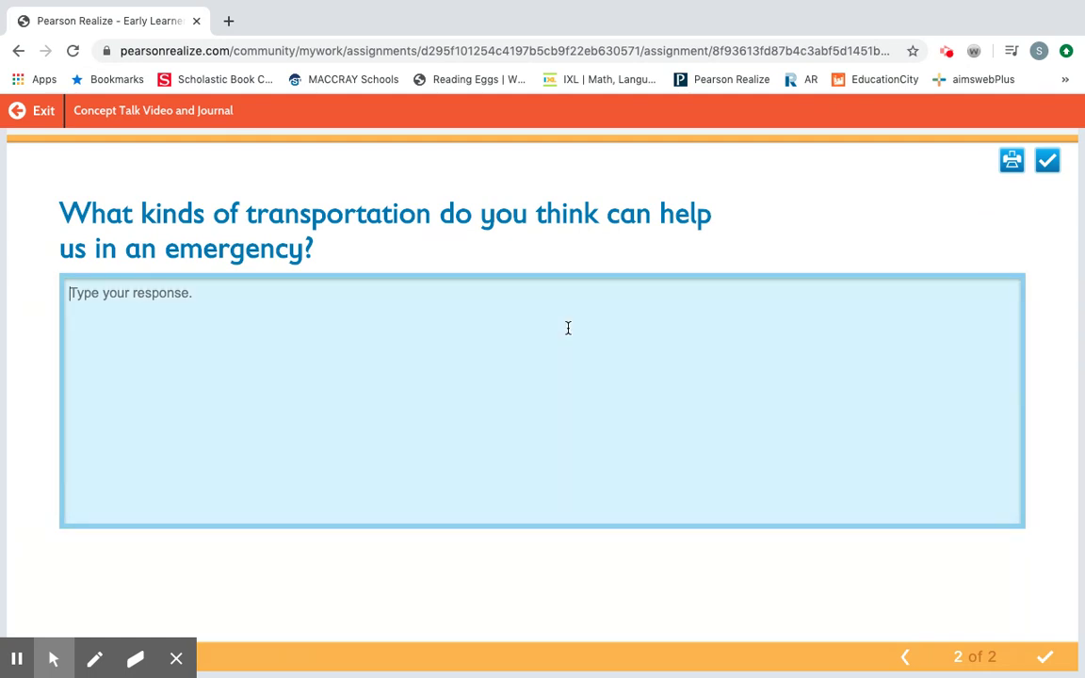
text(Do not ha)
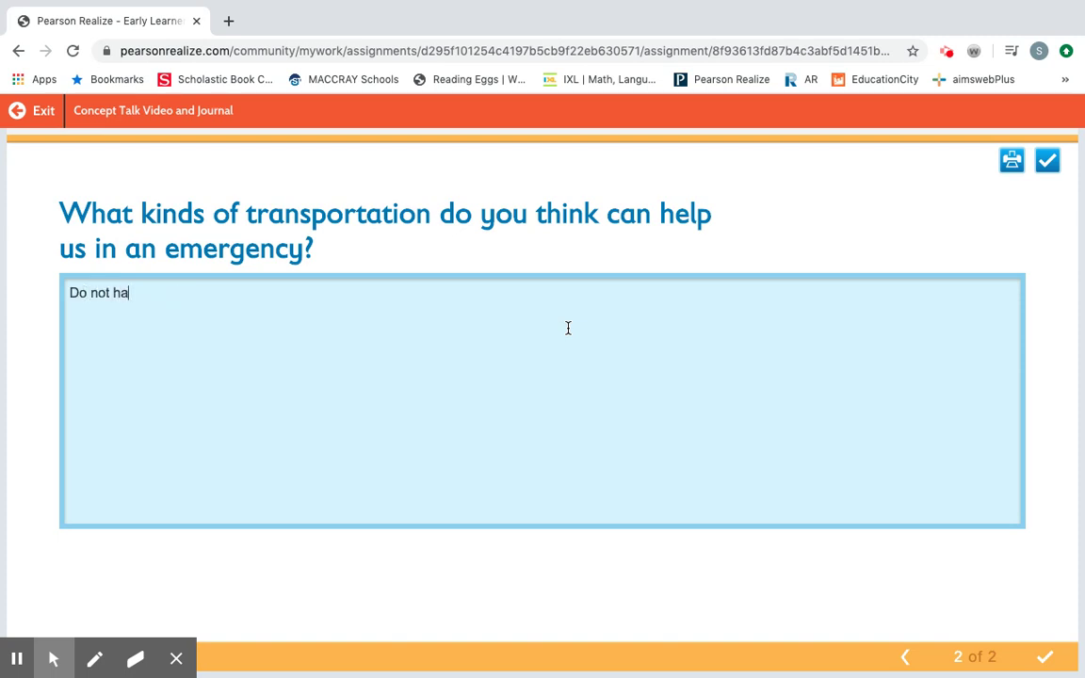
text(ve to type in work.)
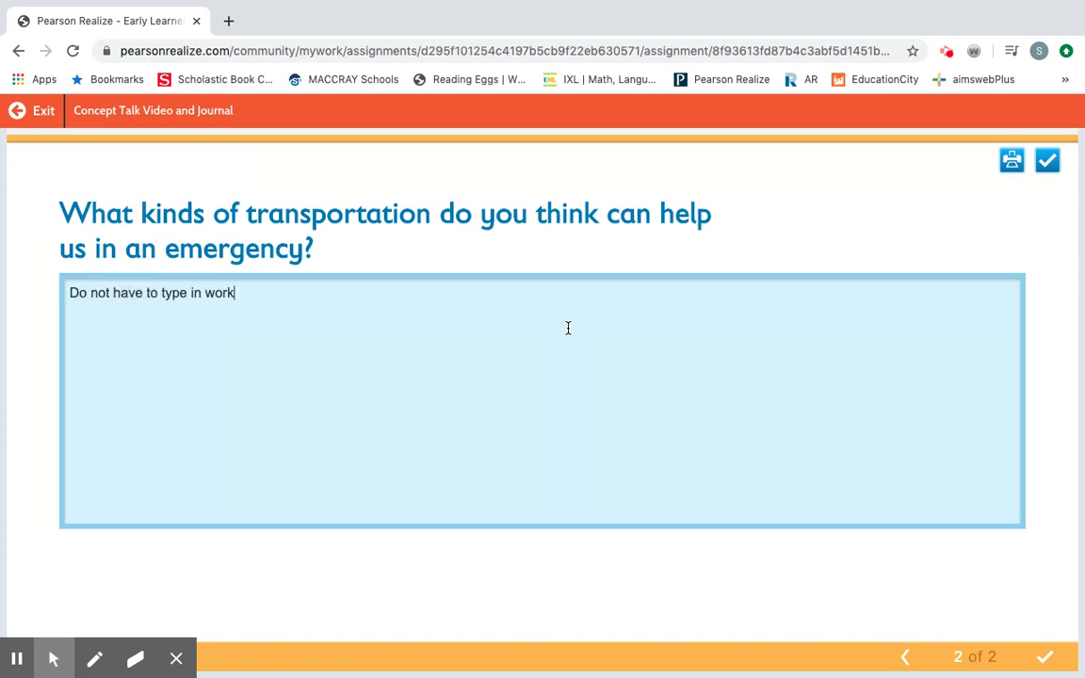
Turn in the Concept Talk Video and Journal work, confirm the submission, and exit to the Day 1 activities.
click(1049, 161)
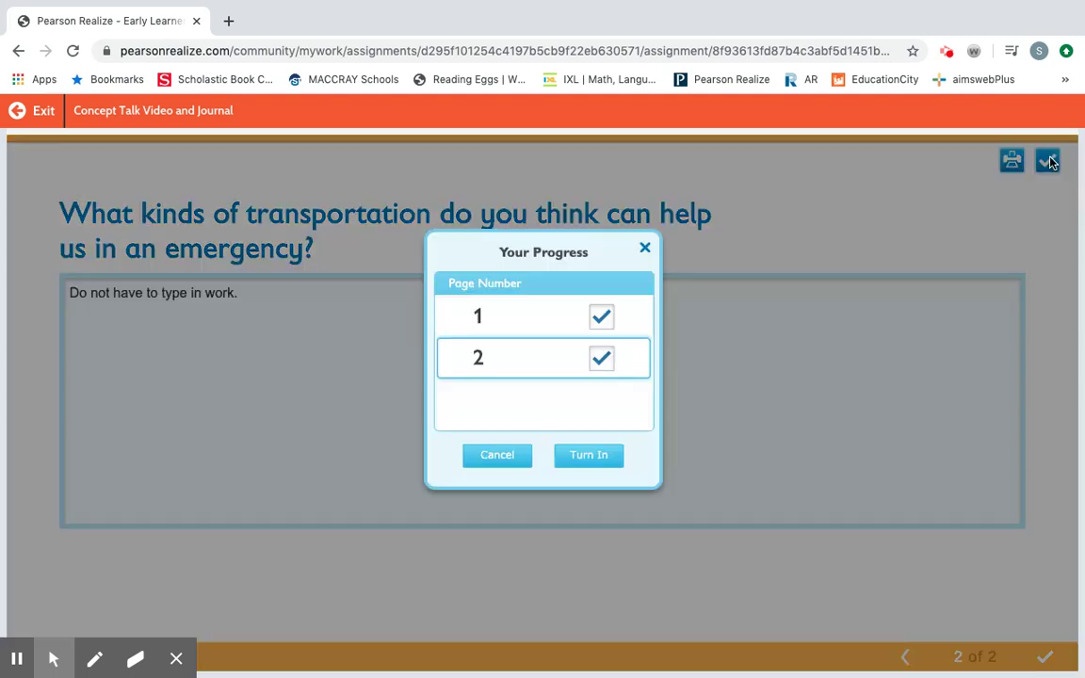
click(594, 460)
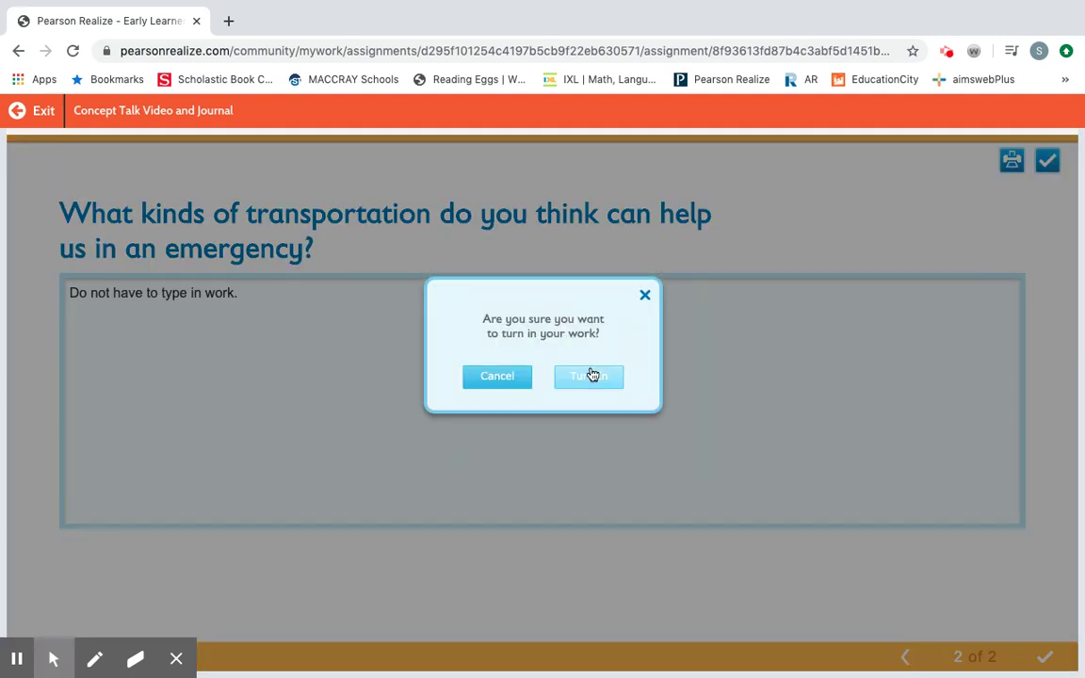
click(590, 377)
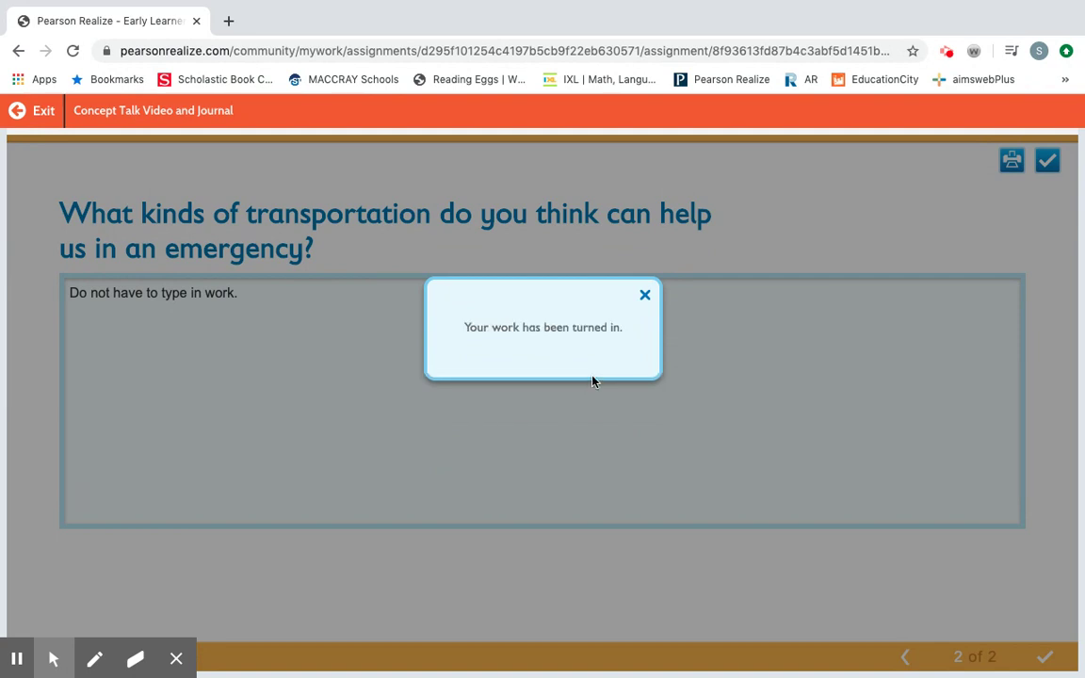
click(646, 297)
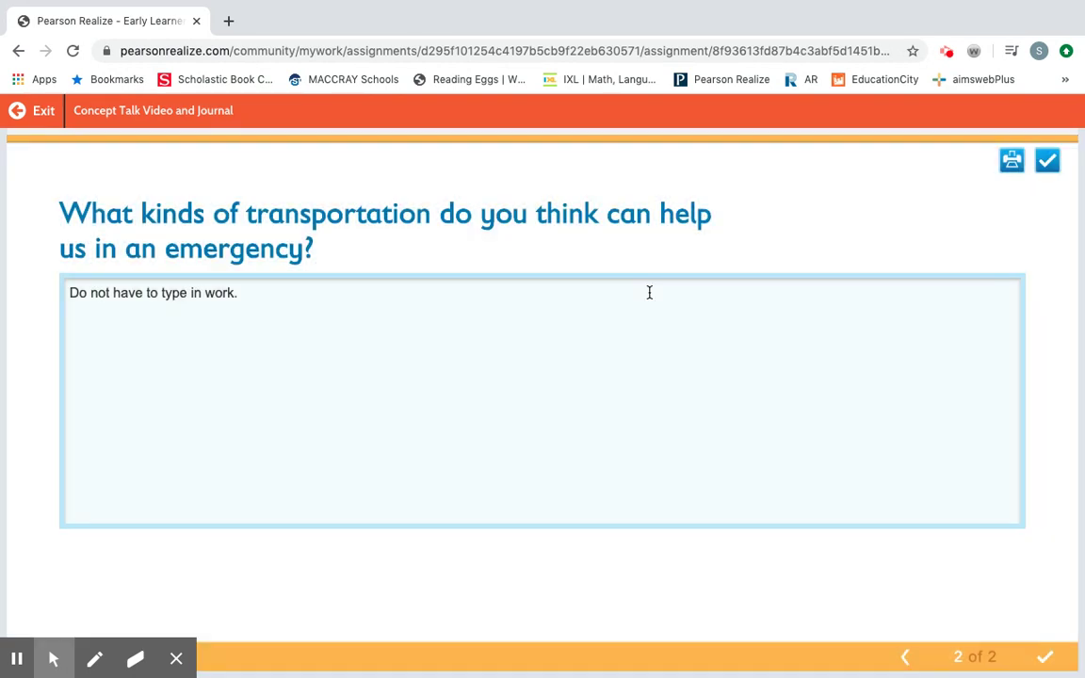
click(37, 113)
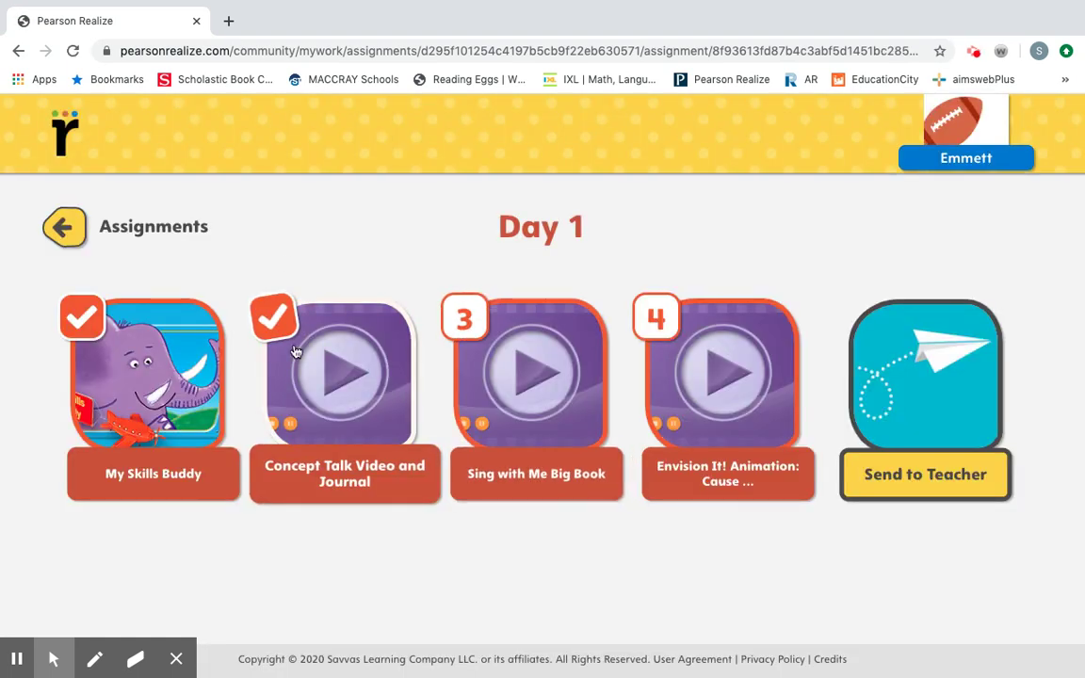
Open the Sing with Me Big Book activity and check its page progress without turning it in.
click(532, 361)
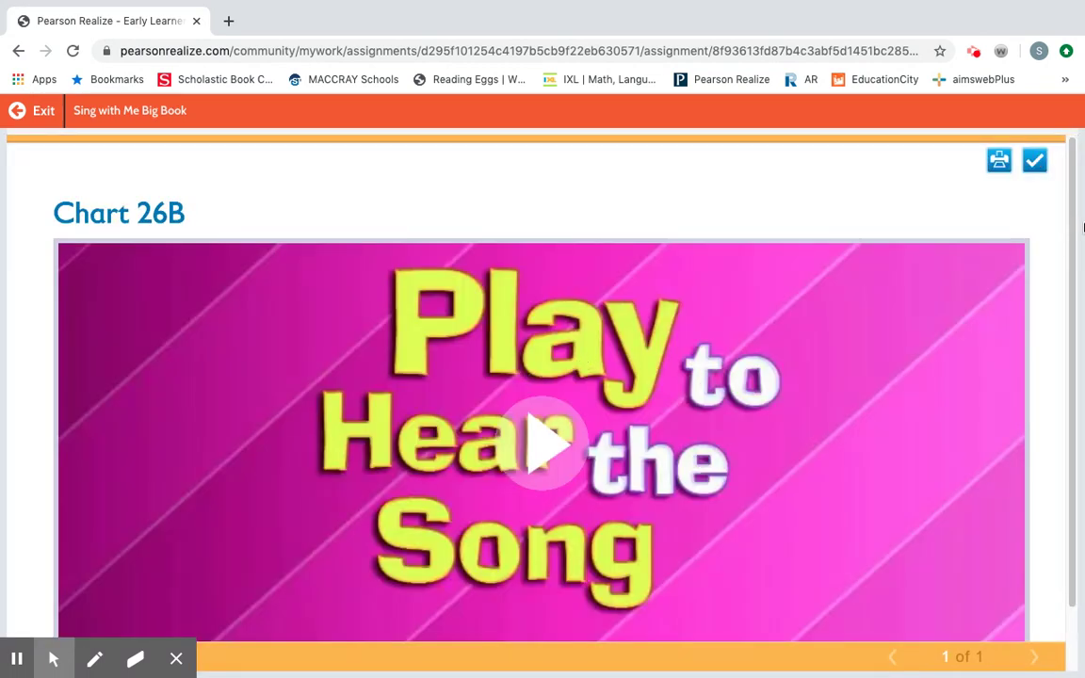
click(1037, 166)
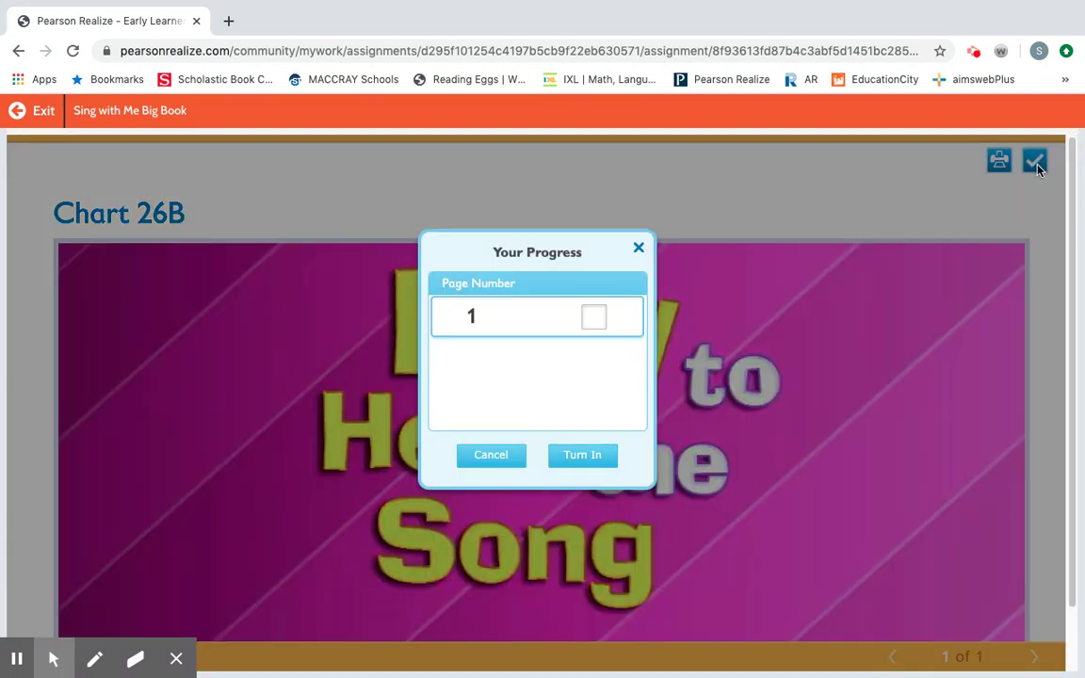
key(Escape)
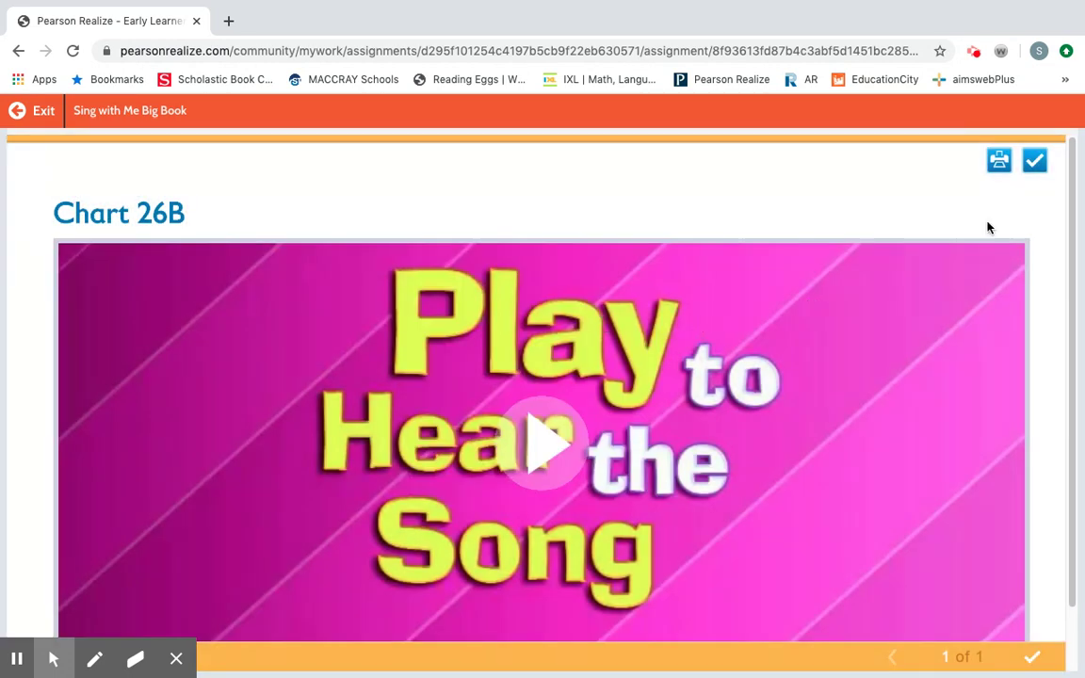
click(1036, 165)
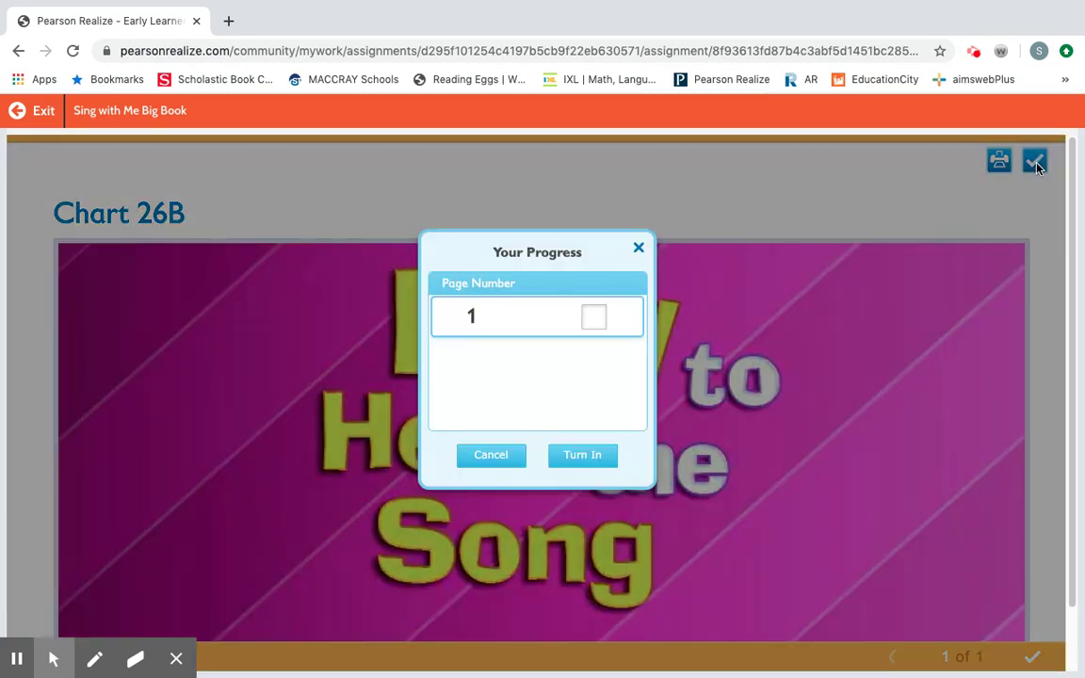
key(Escape)
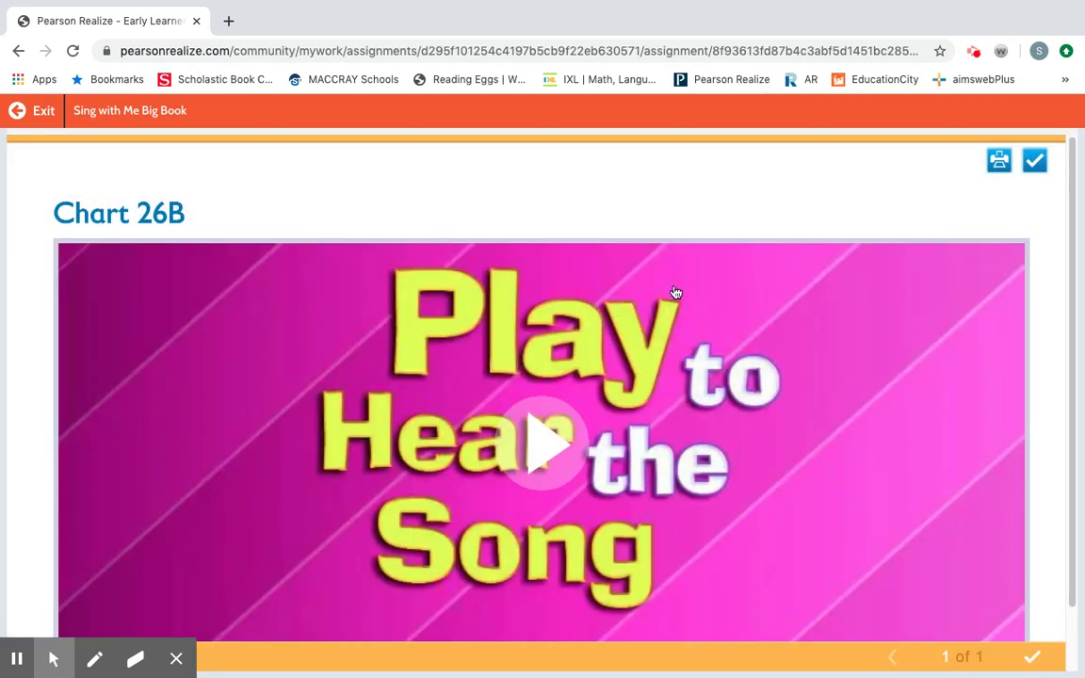
Play the Chart 26B song video, turn in the Sing with Me Big Book work, and exit to the Day 1 activities.
click(556, 436)
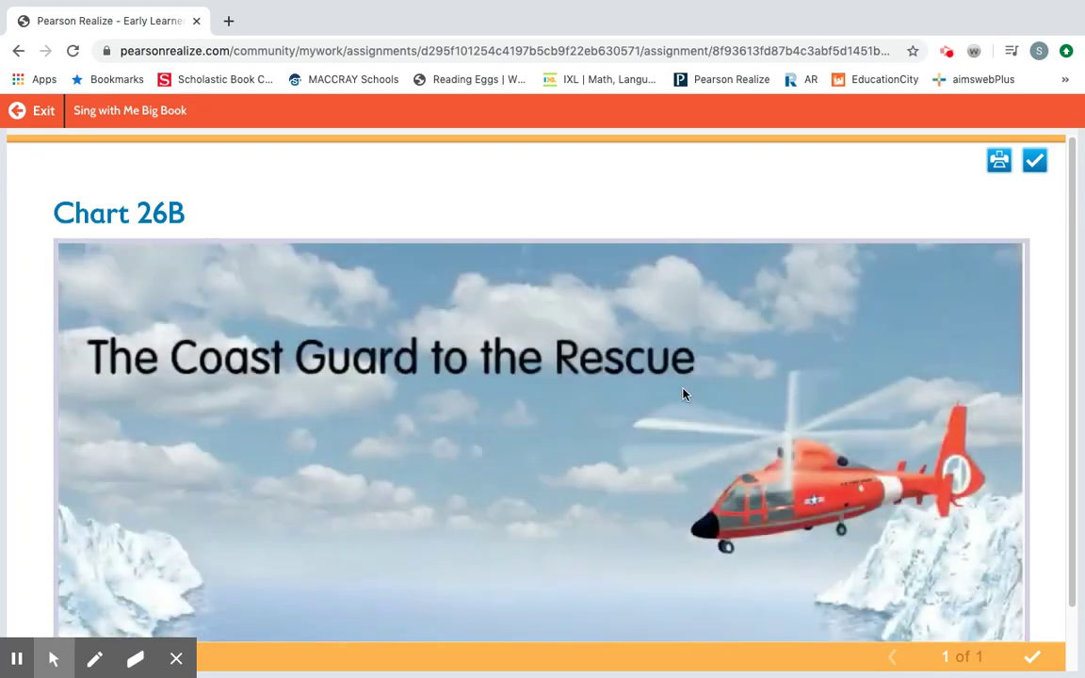
scroll(685, 399, down, 2)
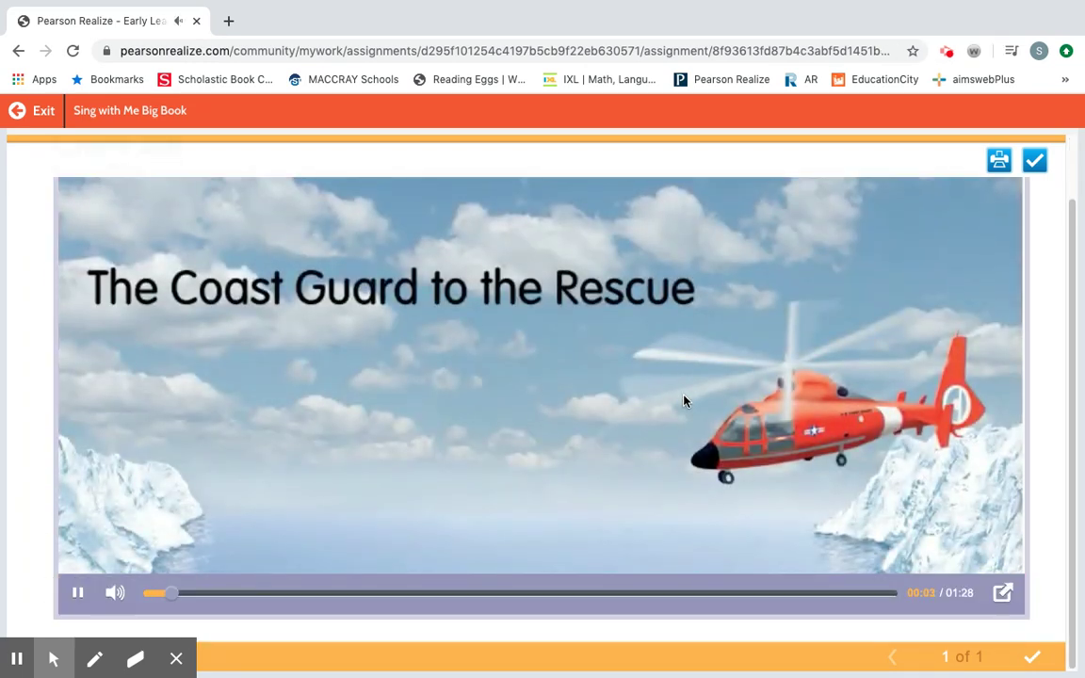
click(1033, 165)
click(574, 460)
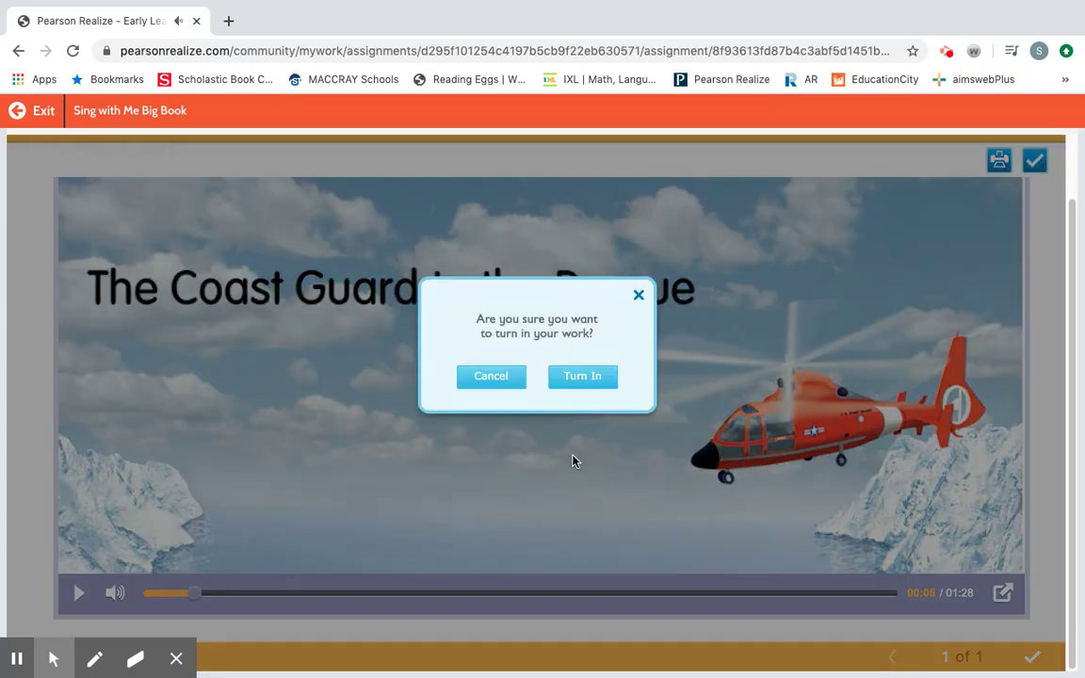
click(603, 380)
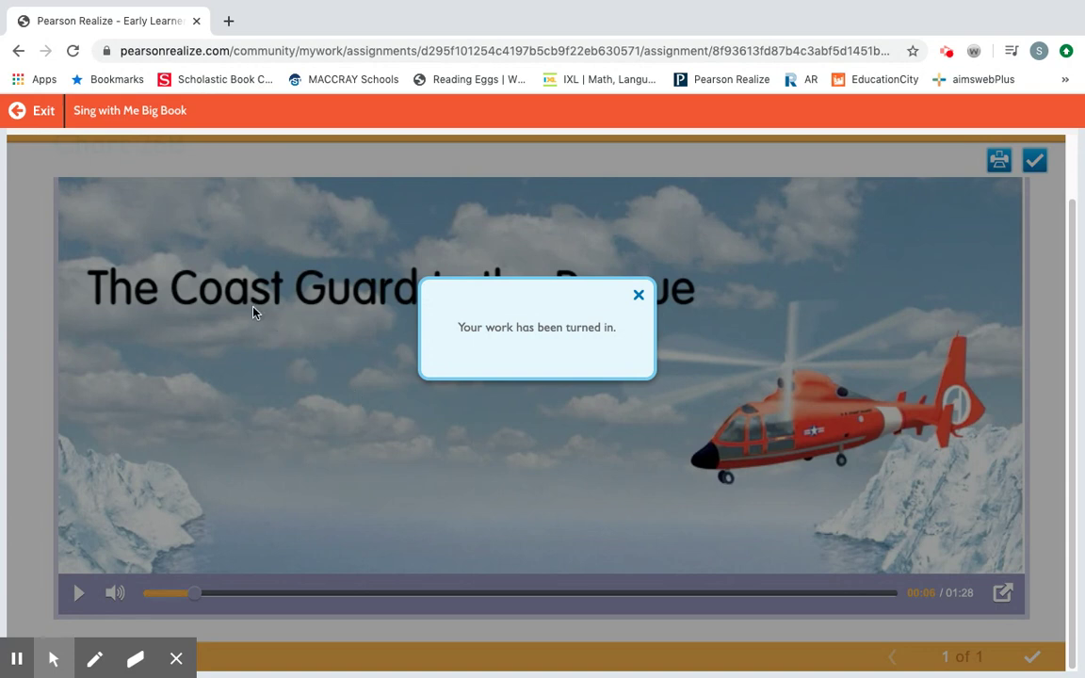
click(639, 295)
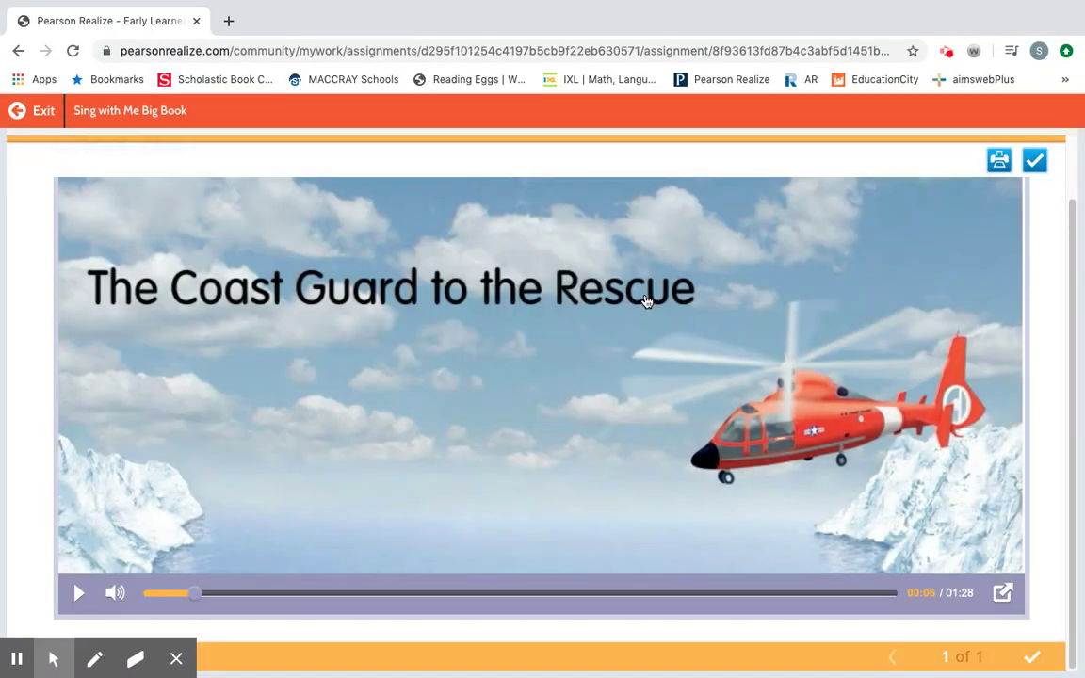
click(47, 119)
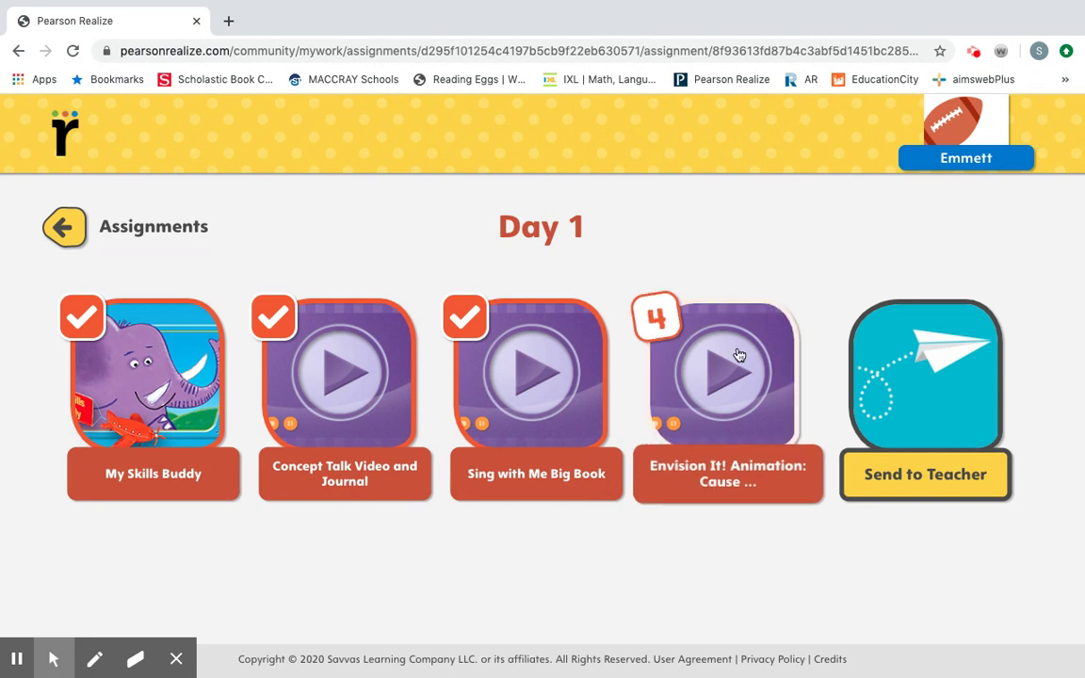
Open the Envision It! Animation: Cause and Effect activity and play its video.
click(740, 355)
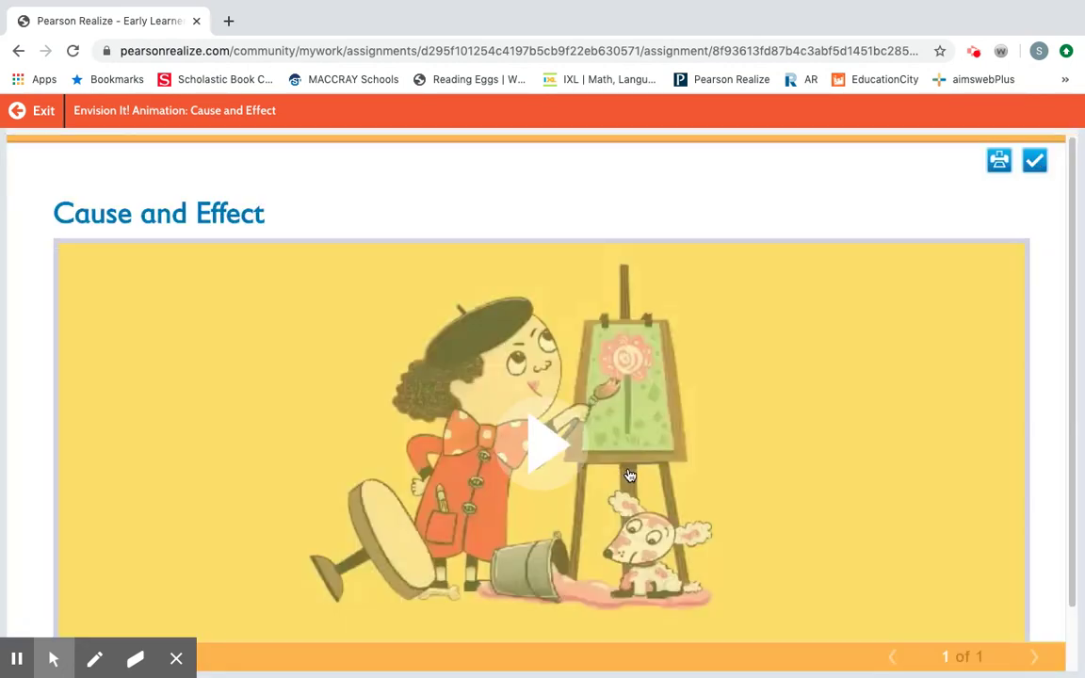
scroll(565, 405, down, 1)
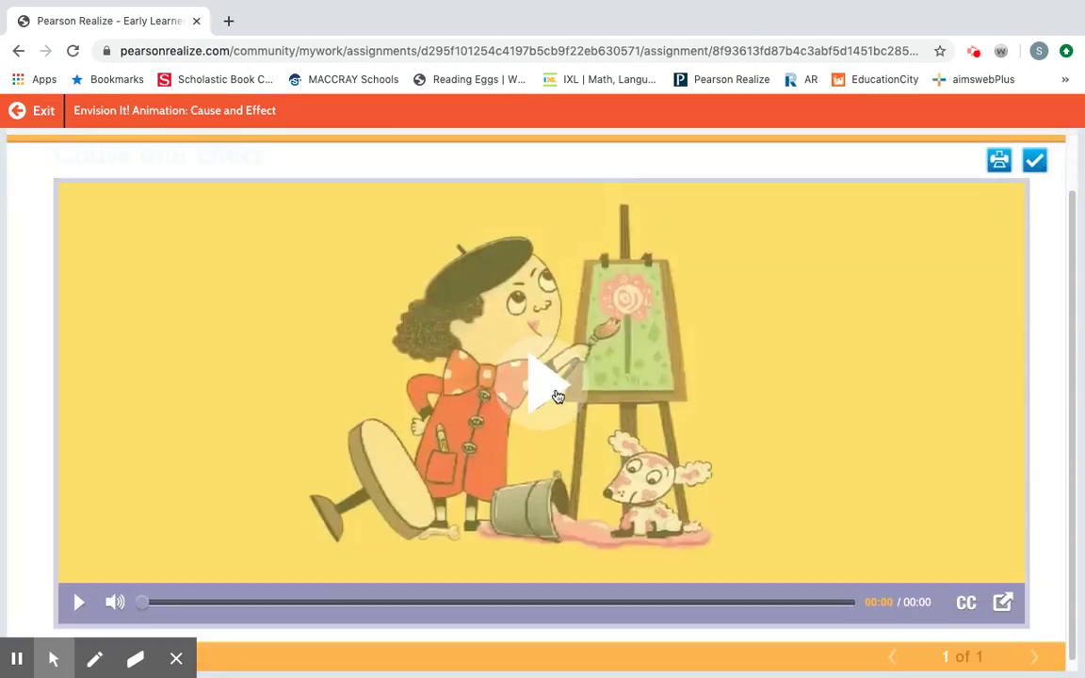
click(558, 395)
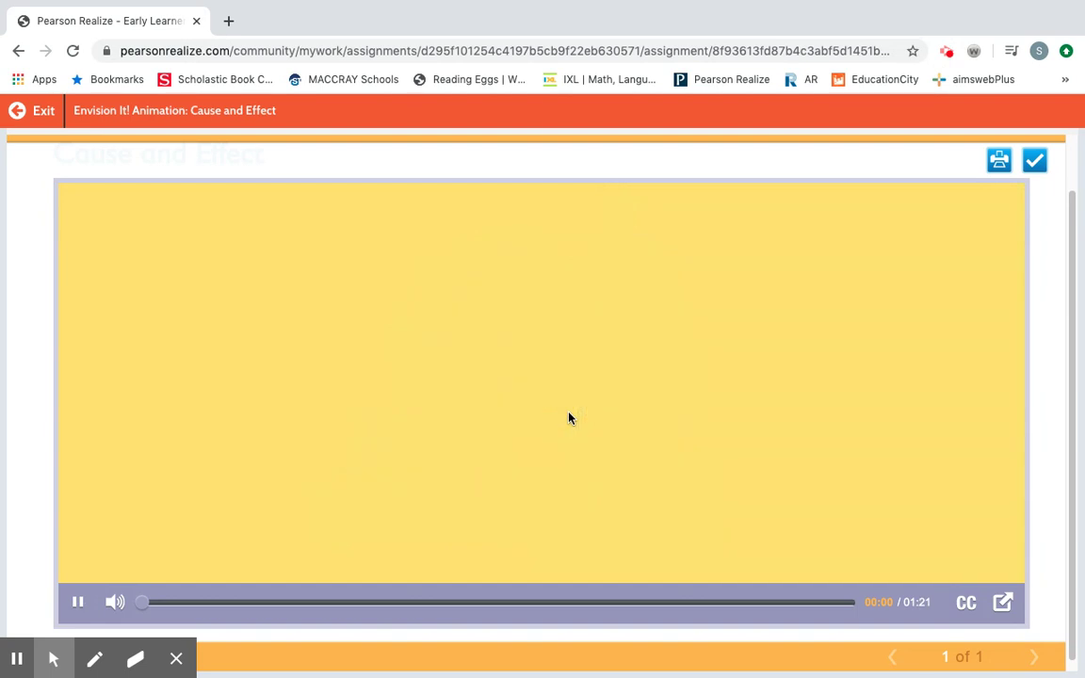
Turn in the Cause and Effect animation work, confirm the submission, and exit to the Day 1 activities.
click(1034, 163)
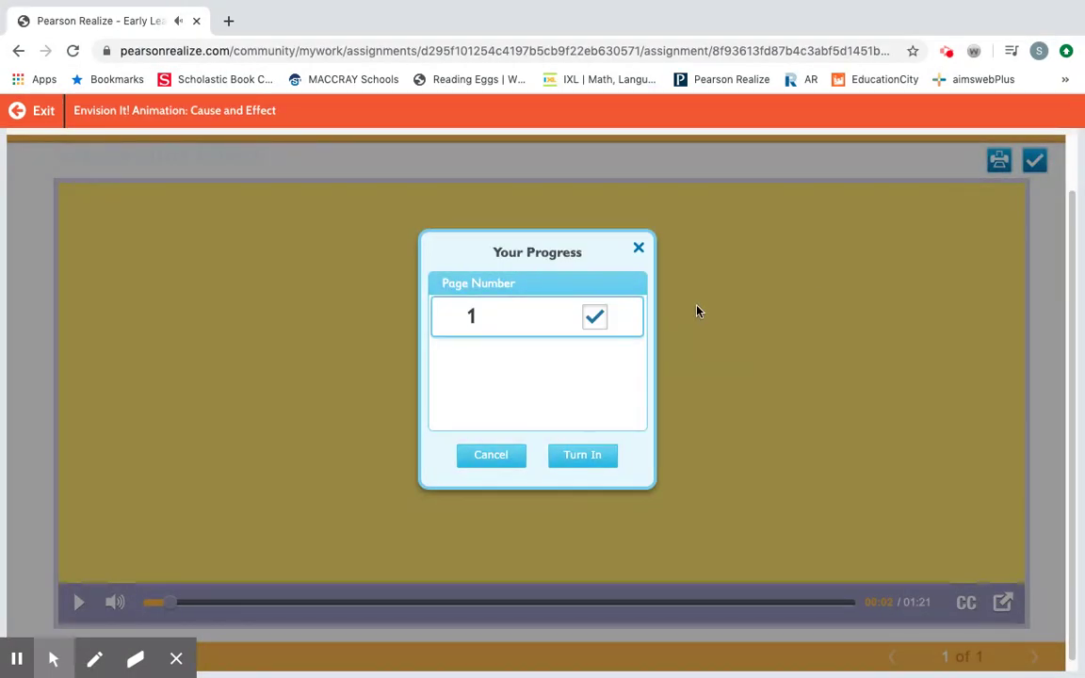
click(574, 467)
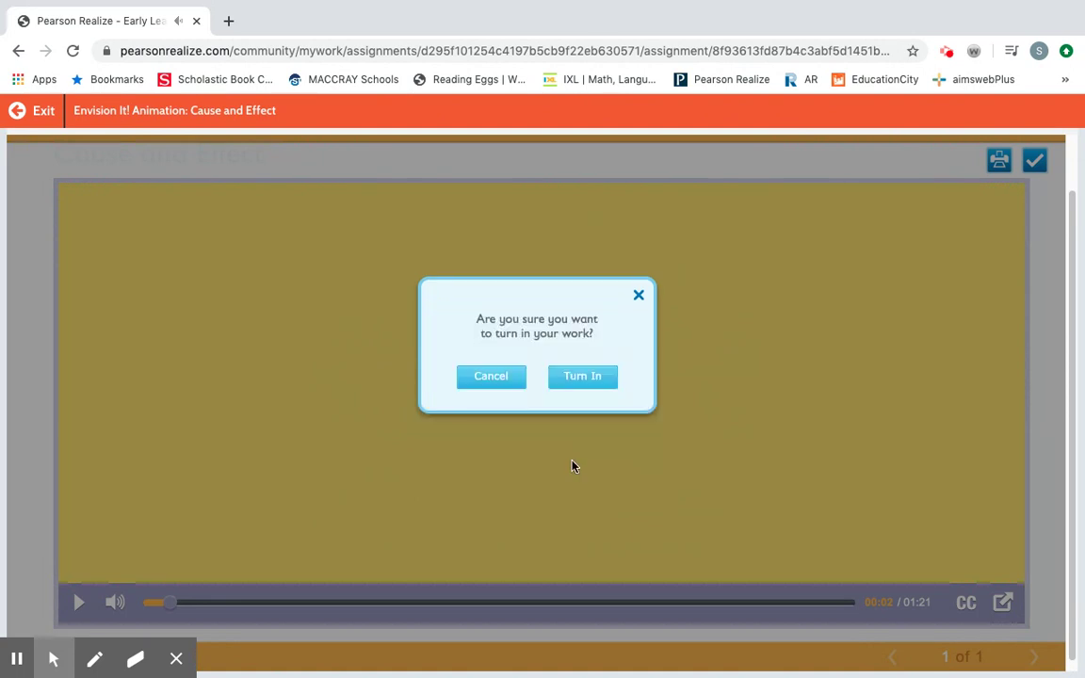
click(589, 381)
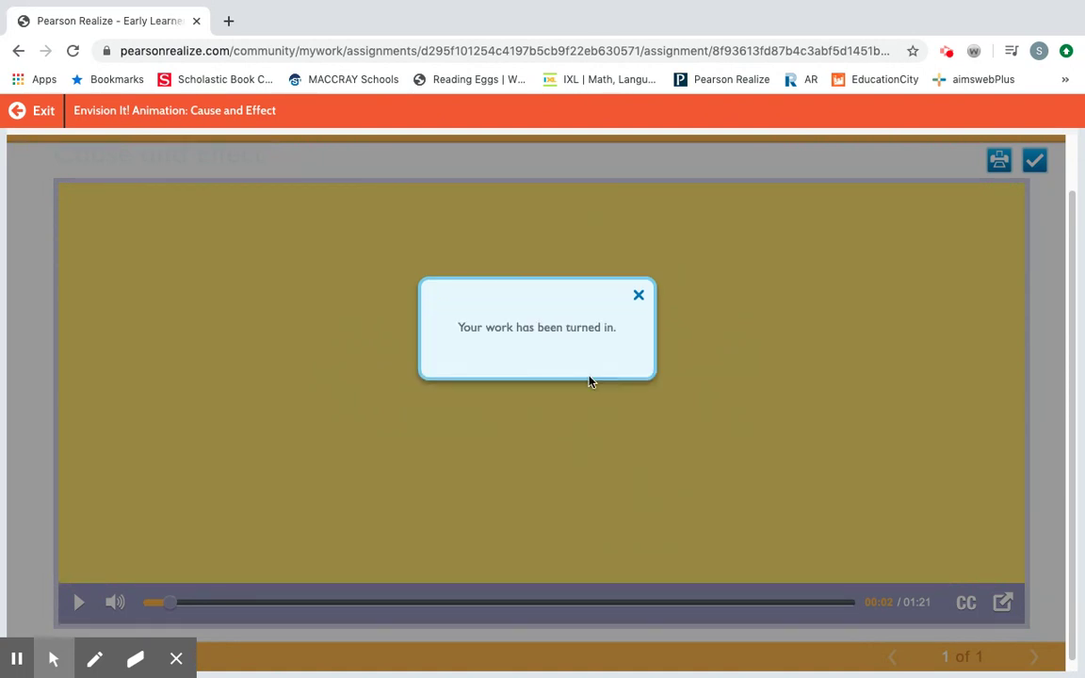
click(637, 298)
click(15, 115)
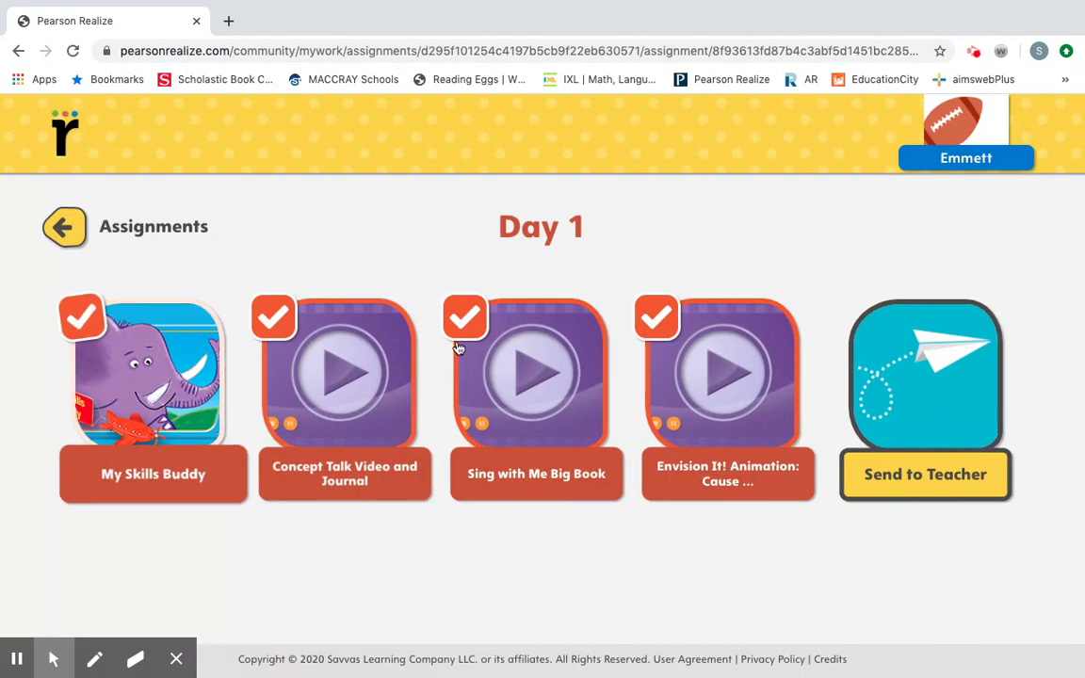
Send the completed Day 1 assignment to the teacher and look through the remaining assignments.
click(947, 390)
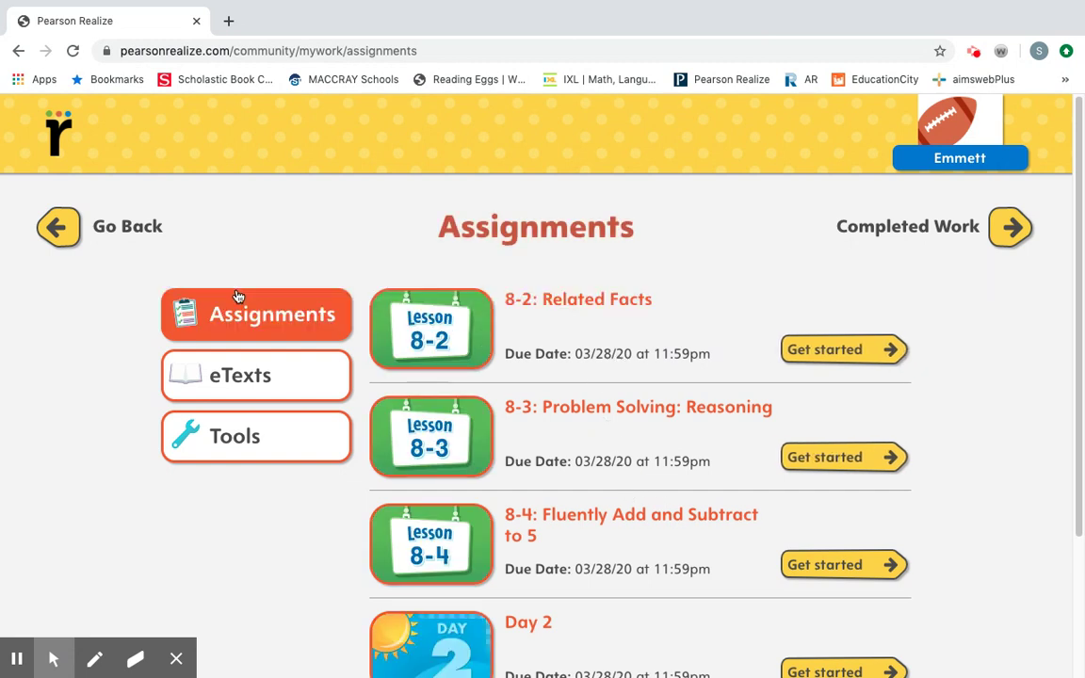
scroll(539, 481, down, 5)
scroll(540, 482, up, 5)
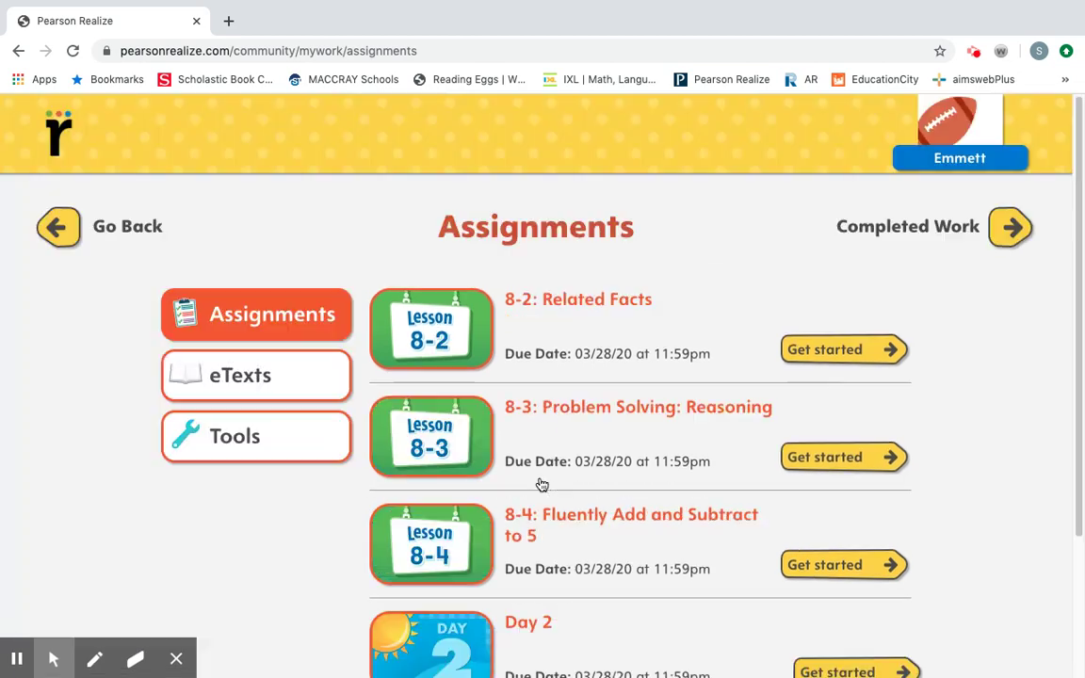
scroll(543, 485, down, 3)
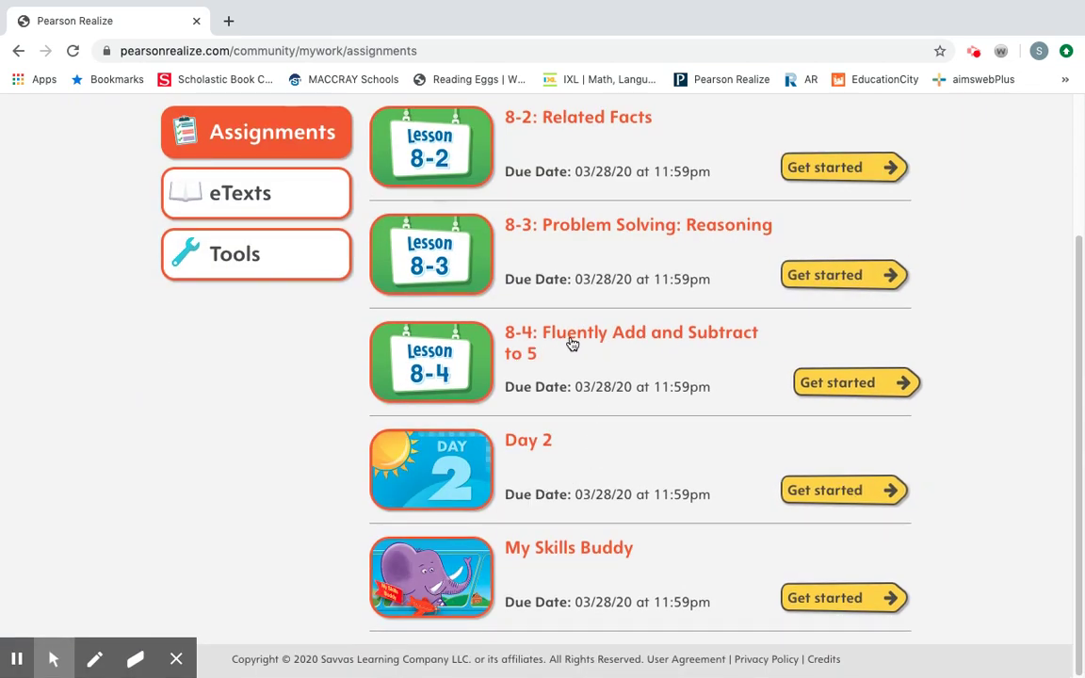
scroll(603, 352, up, 3)
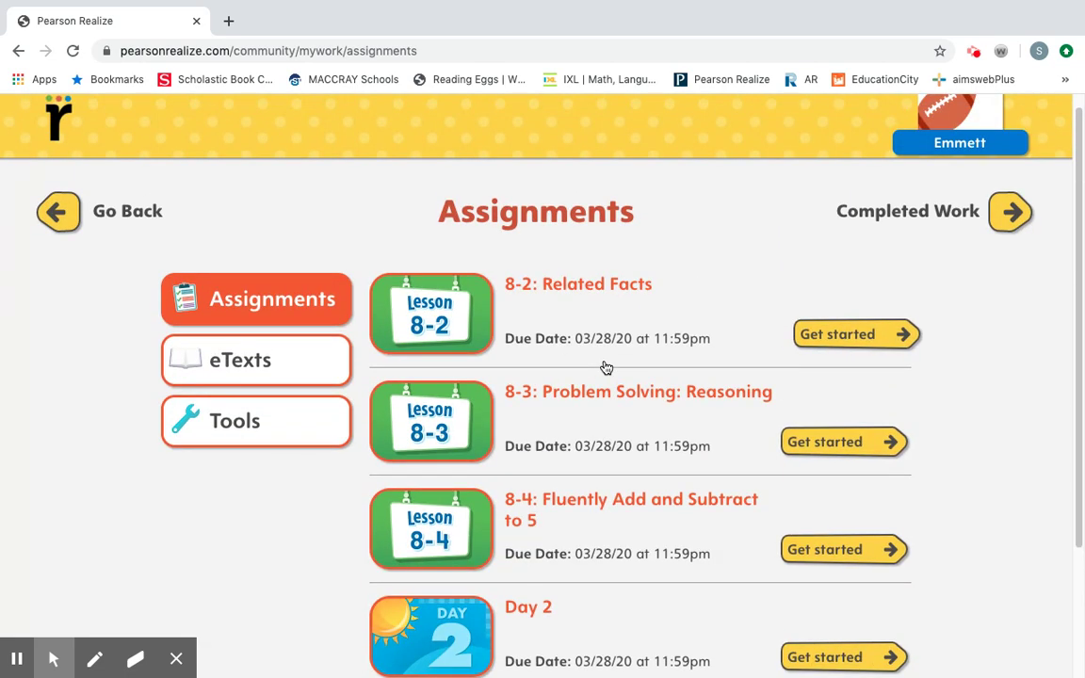
Return to the home page and open the Reading Street Common Core Grade K program under Explore.
click(58, 125)
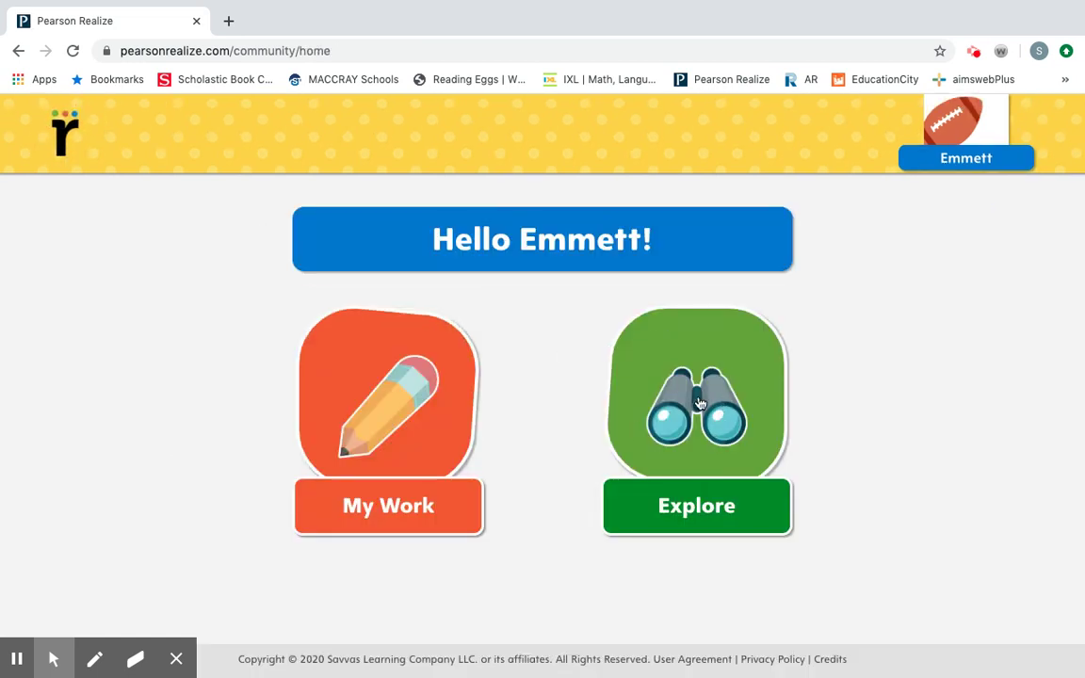
click(709, 436)
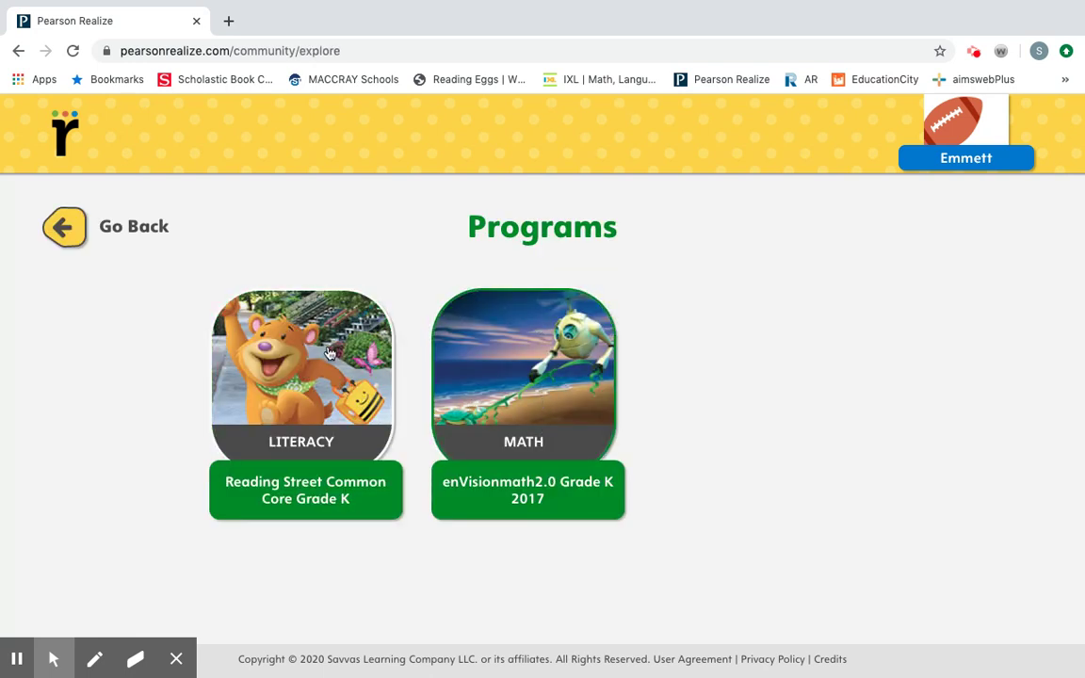
click(337, 378)
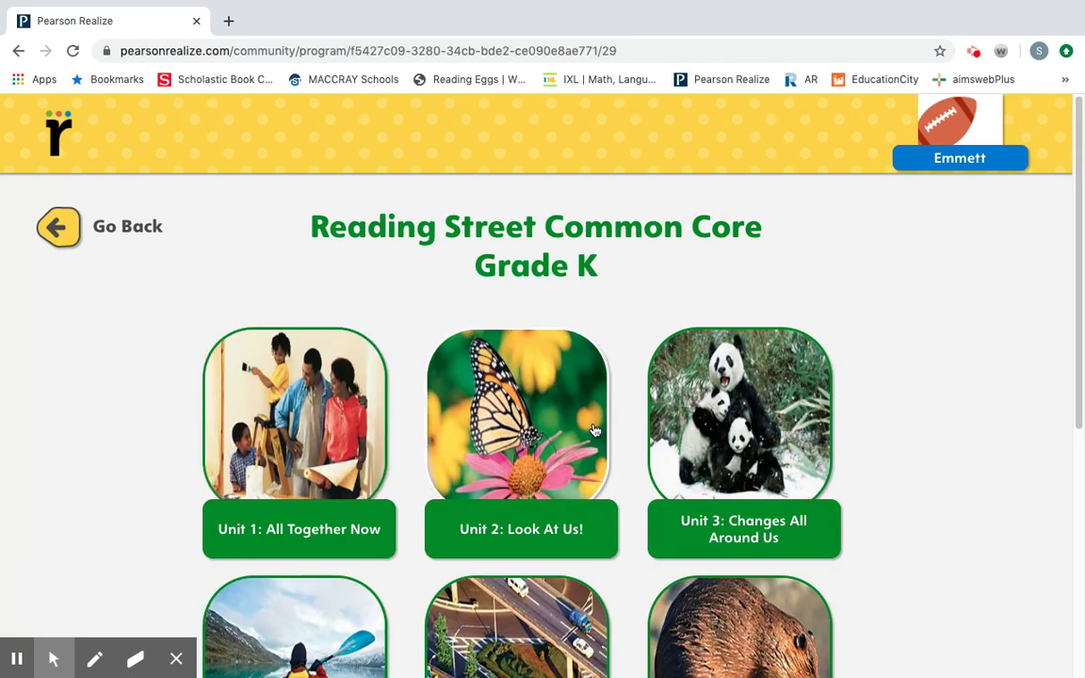
Browse the program's units and open Week 2: Mayday! Mayday! in Unit 5: Going Places.
scroll(615, 417, down, 3)
scroll(395, 344, up, 2)
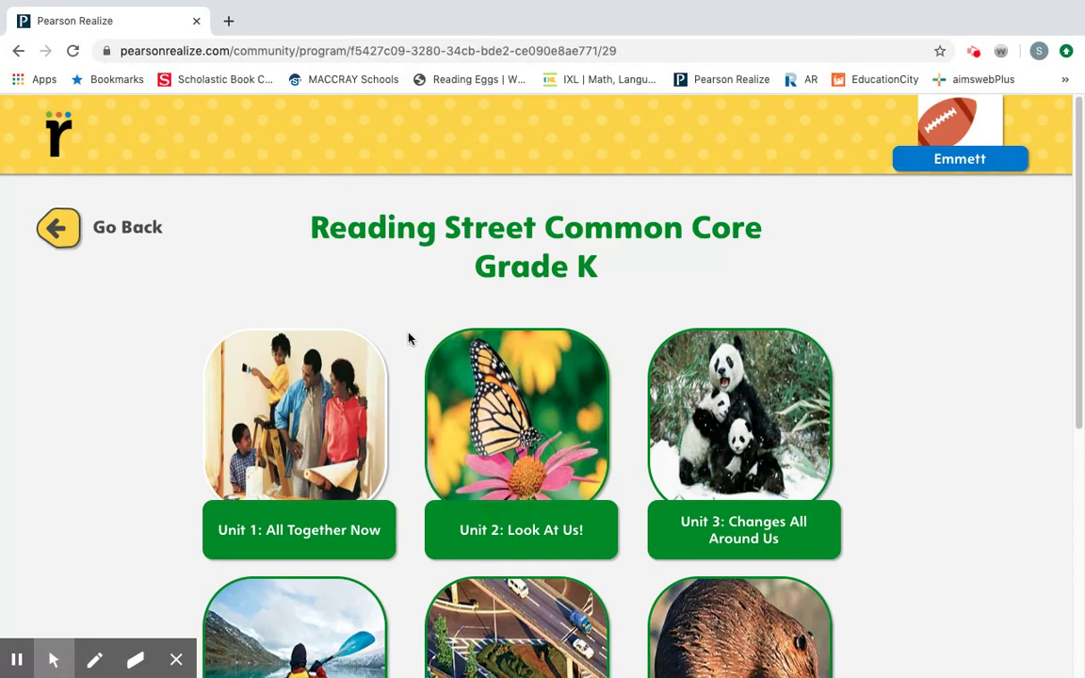
scroll(607, 371, down, 3)
scroll(660, 377, down, 1)
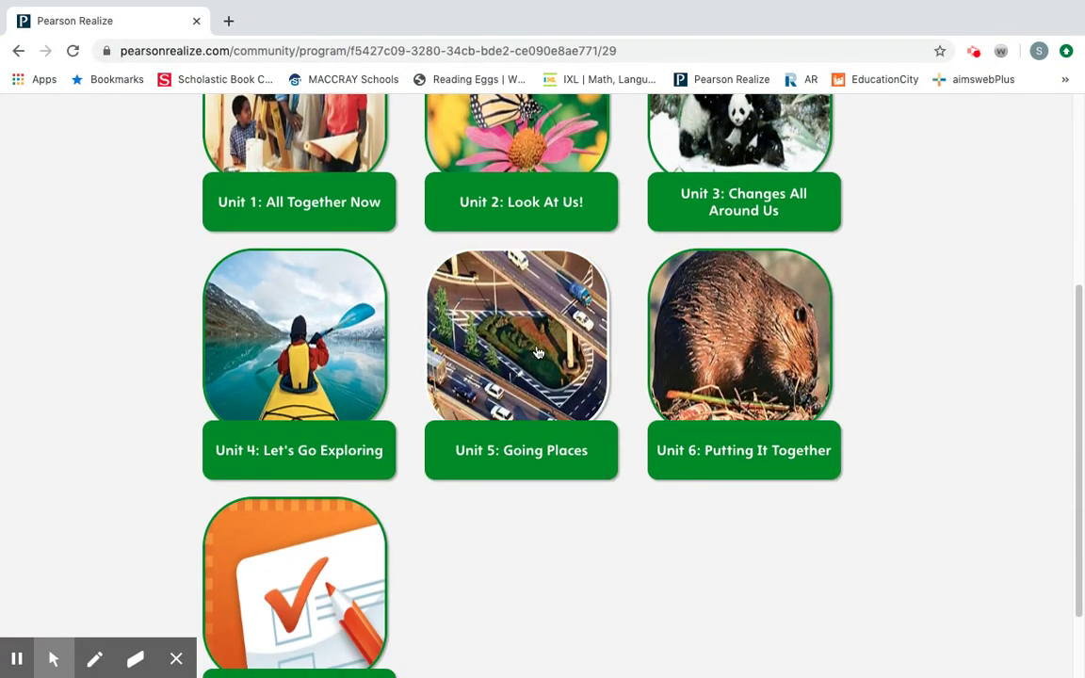
click(538, 352)
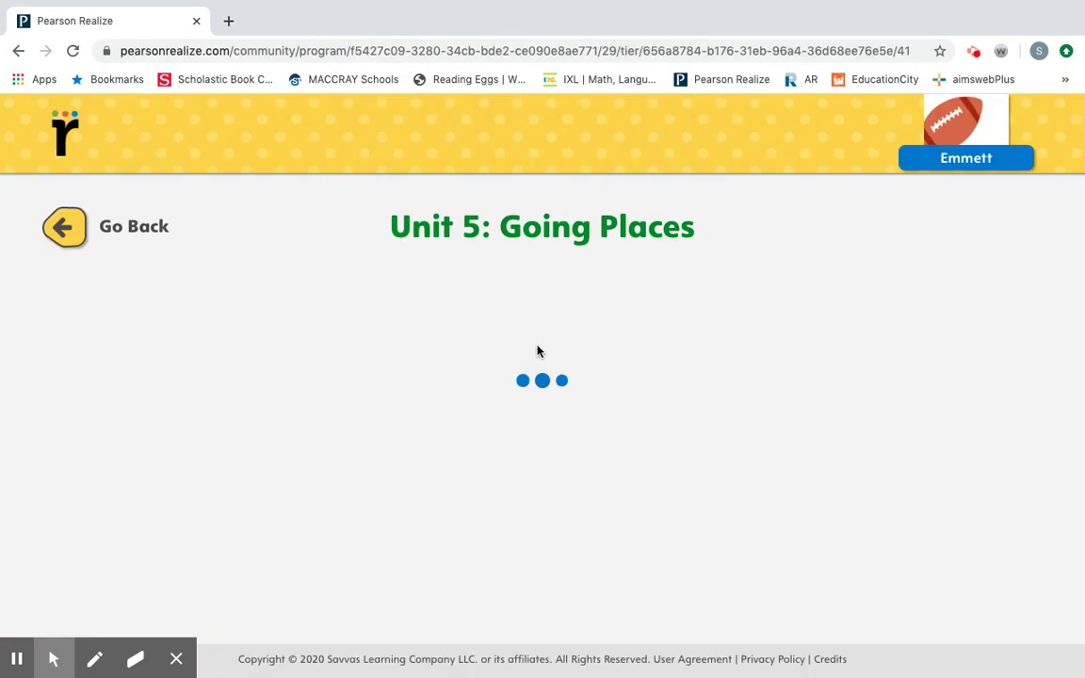
scroll(548, 308, down, 1)
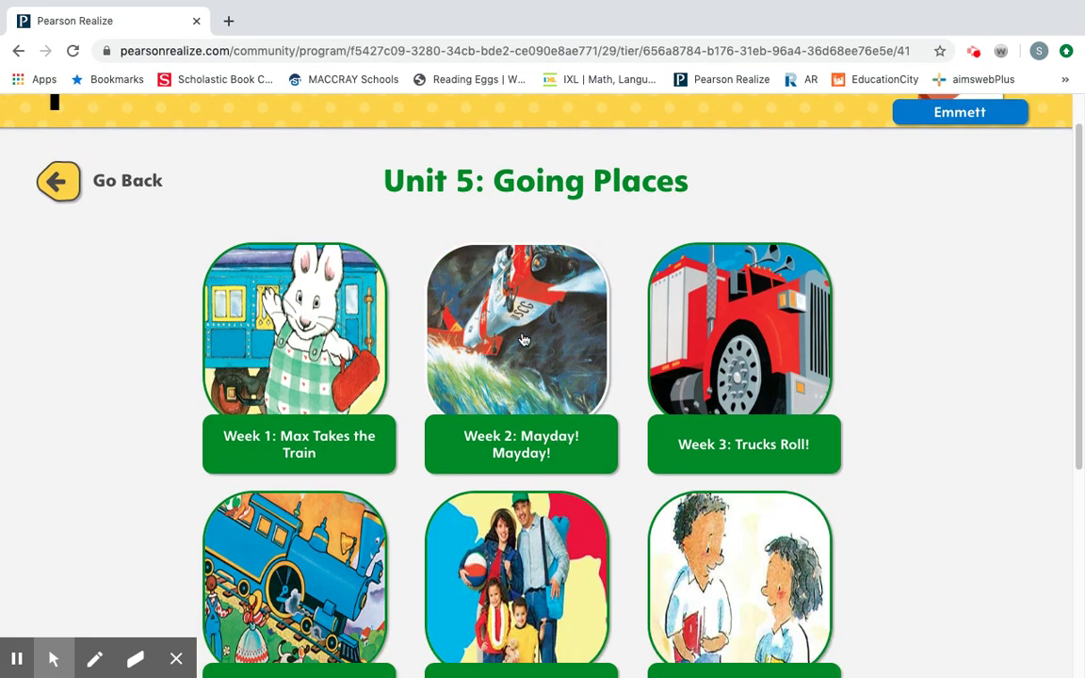
click(525, 340)
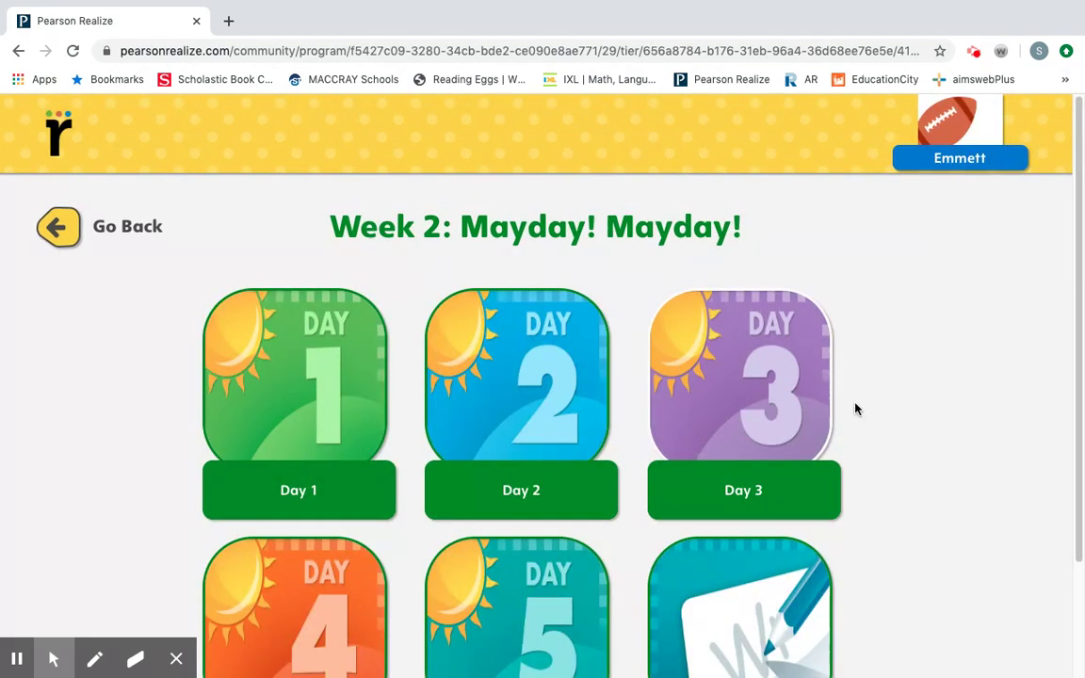
View the Day 1 activities of Week 2, return to the week's overview, and look over its day list.
scroll(855, 409, down, 3)
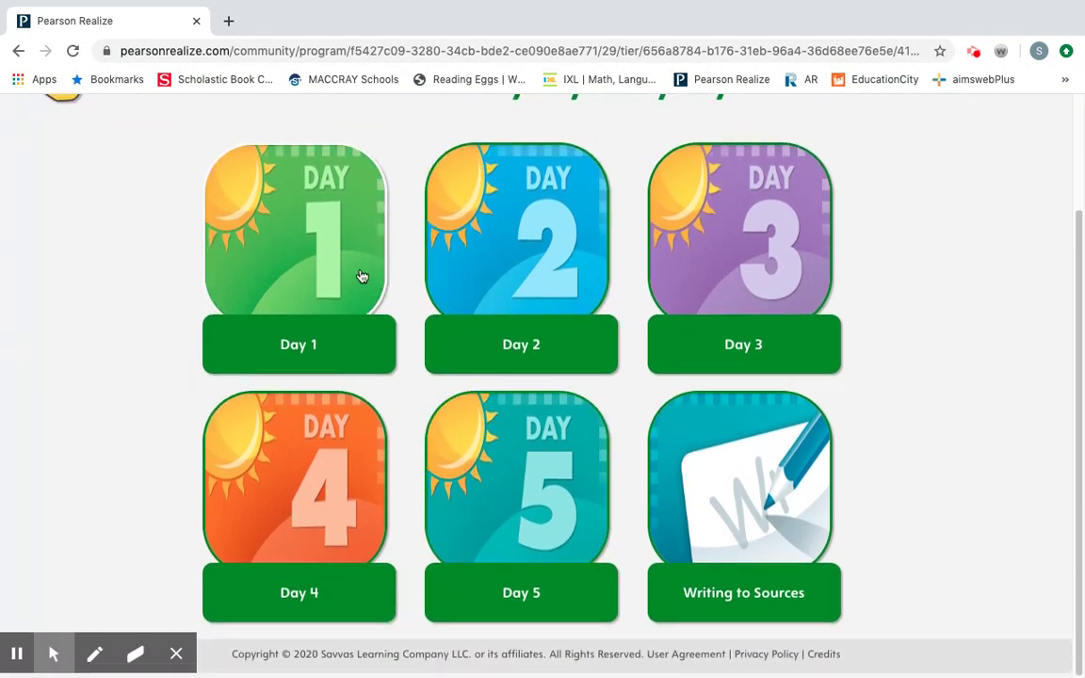
click(296, 230)
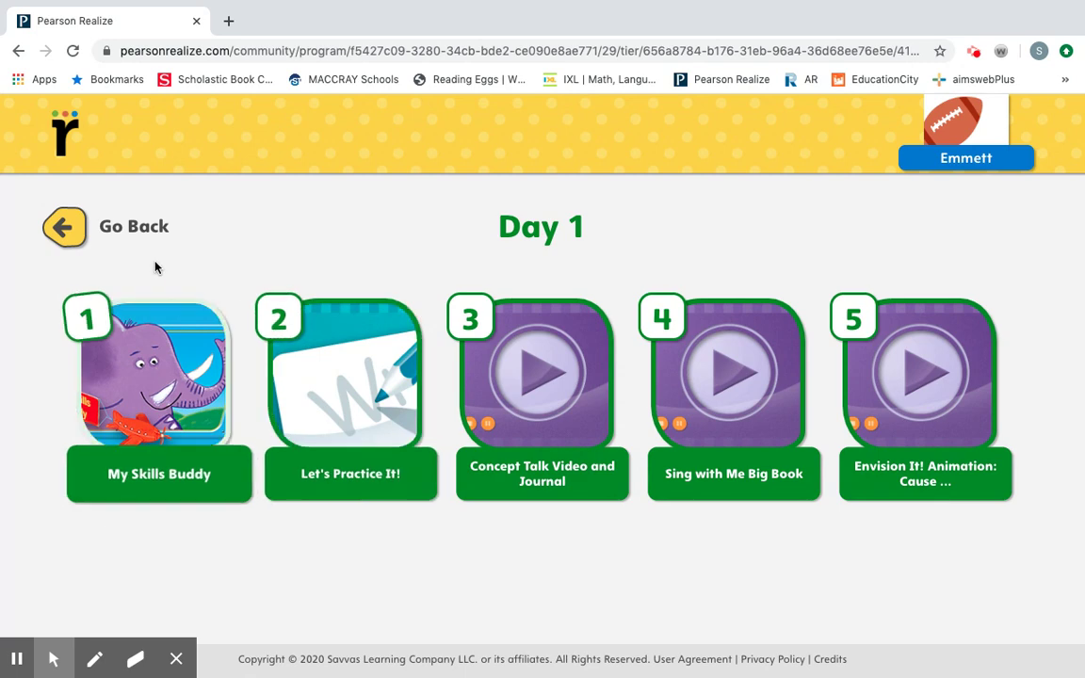
click(68, 228)
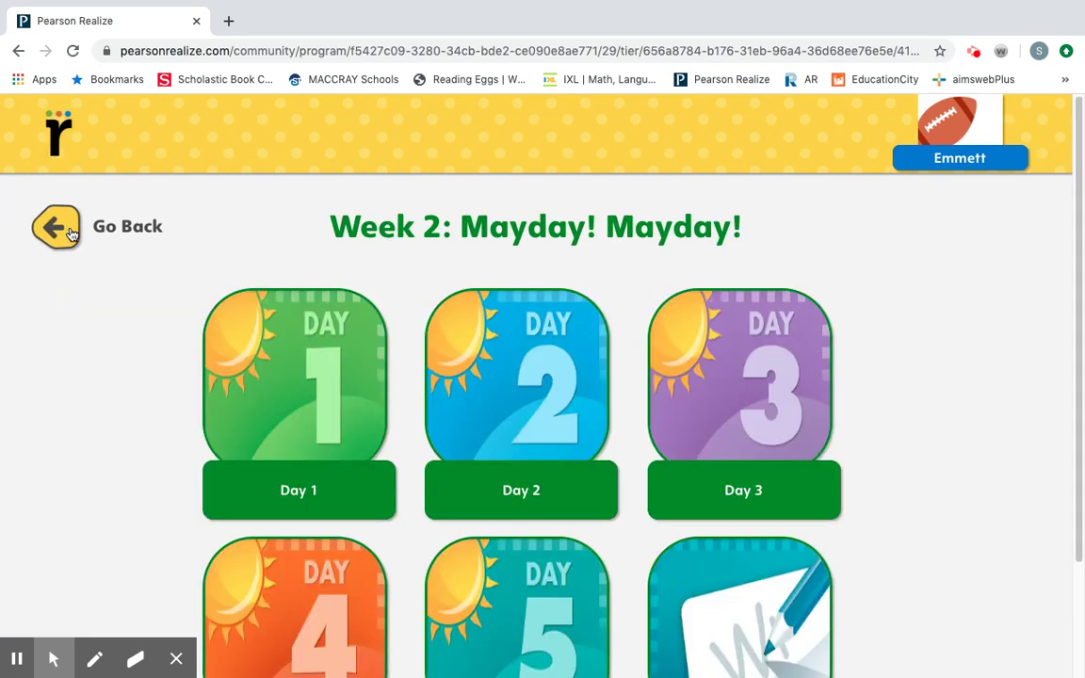
scroll(590, 506, down, 3)
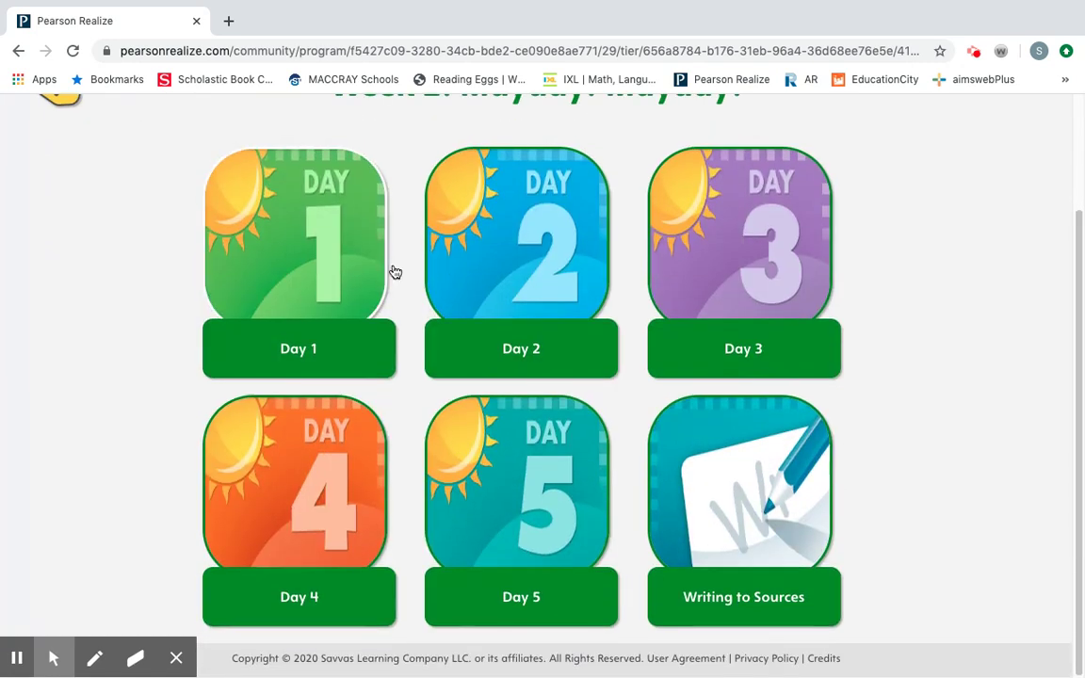
scroll(104, 226, up, 3)
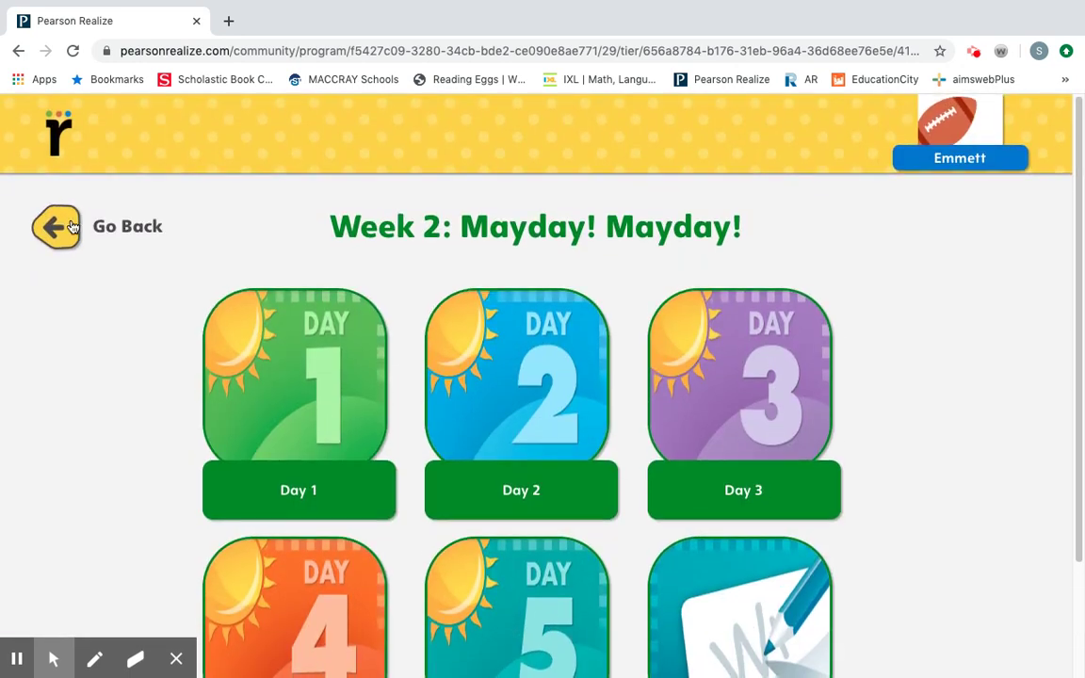
Go back from Week 2 through Unit 5 and the Reading Street Common Core Grade K units to the Programs list.
click(71, 227)
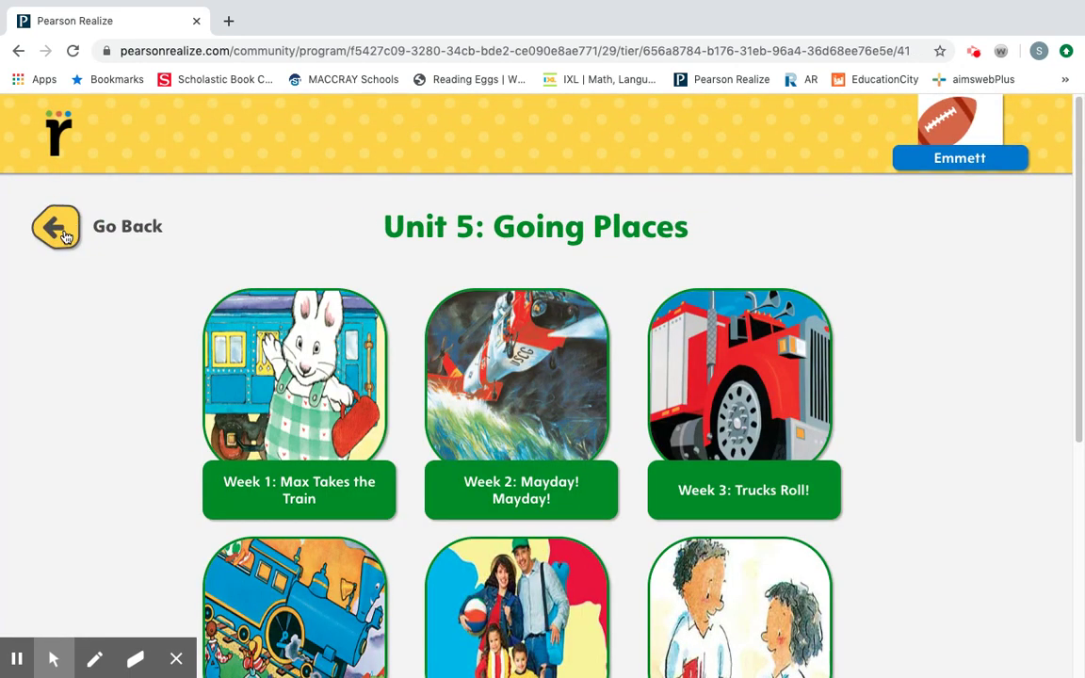
click(62, 233)
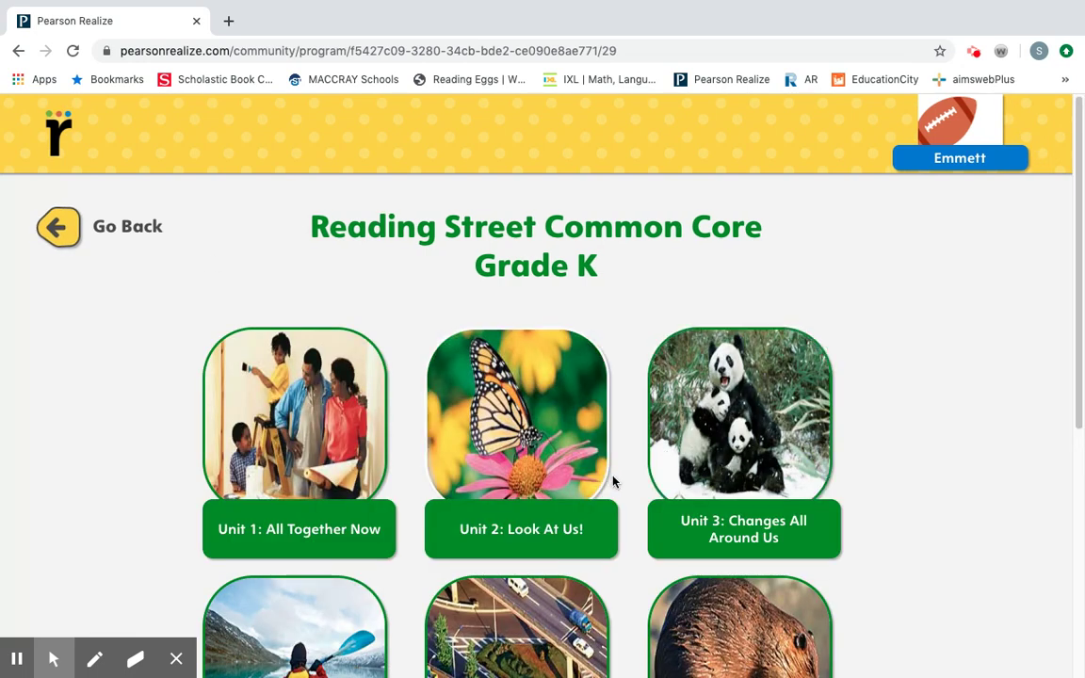
scroll(613, 481, down, 1)
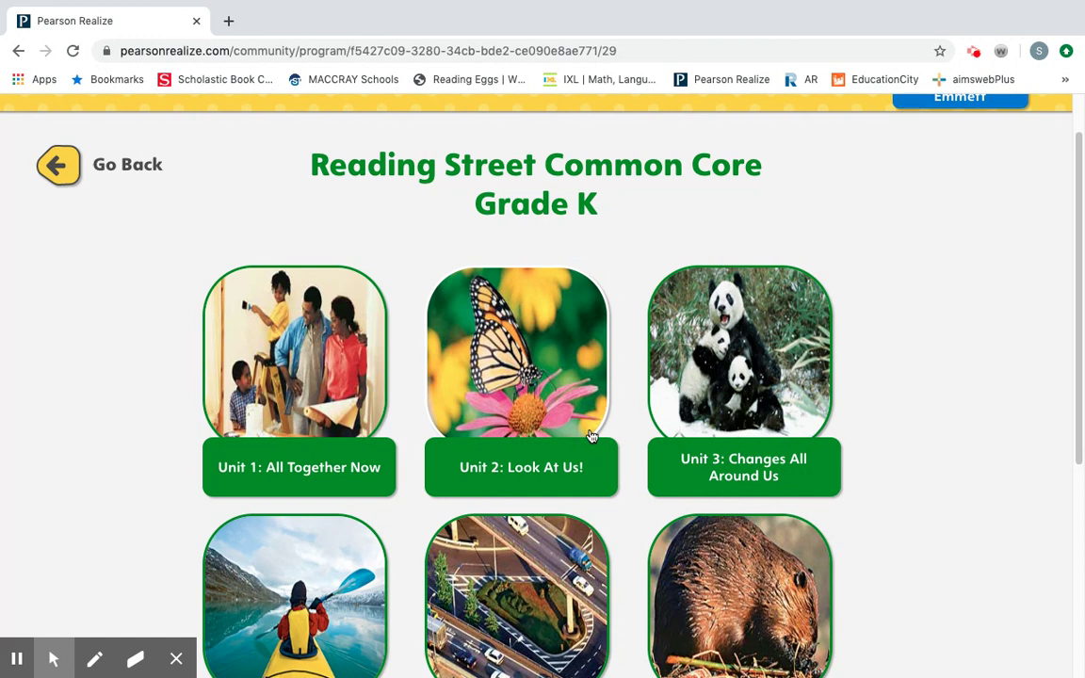
scroll(439, 378, down, 1)
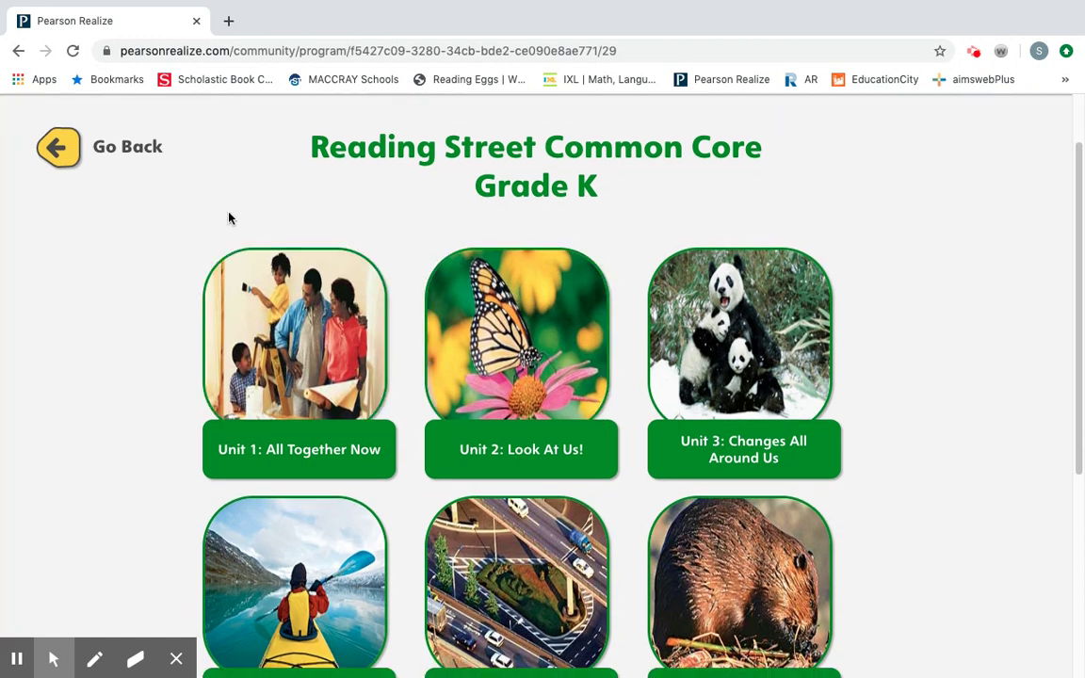
click(69, 154)
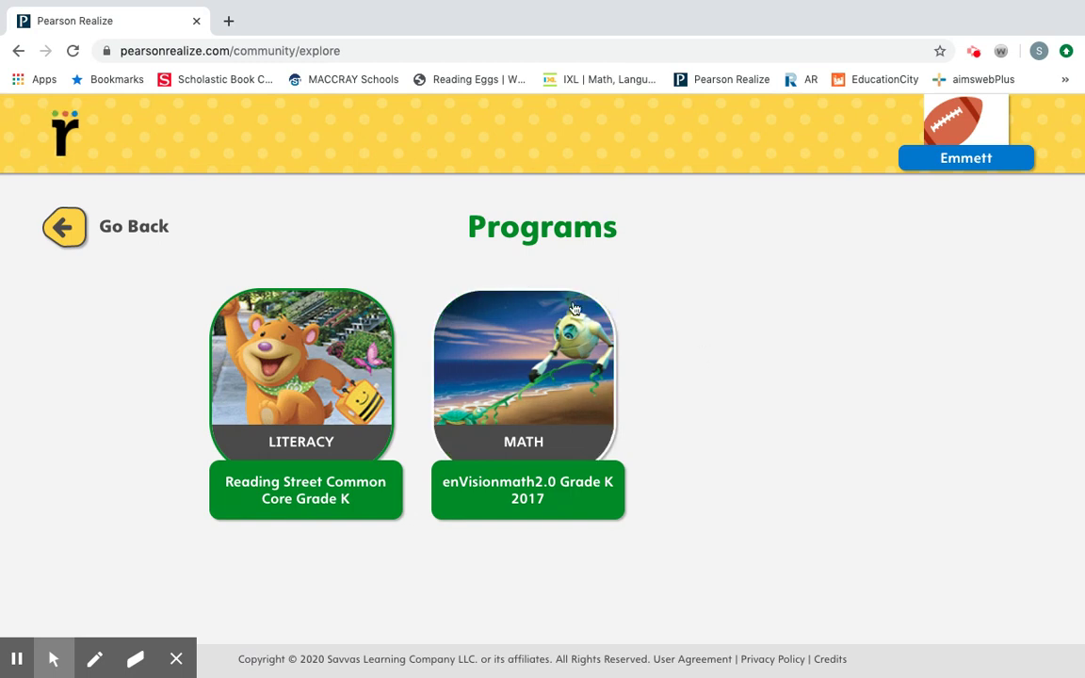
Open the enVisionmath2.0 Grade K 2017 program and, from its topics, Topic 8: More Addition and Subtraction.
click(547, 358)
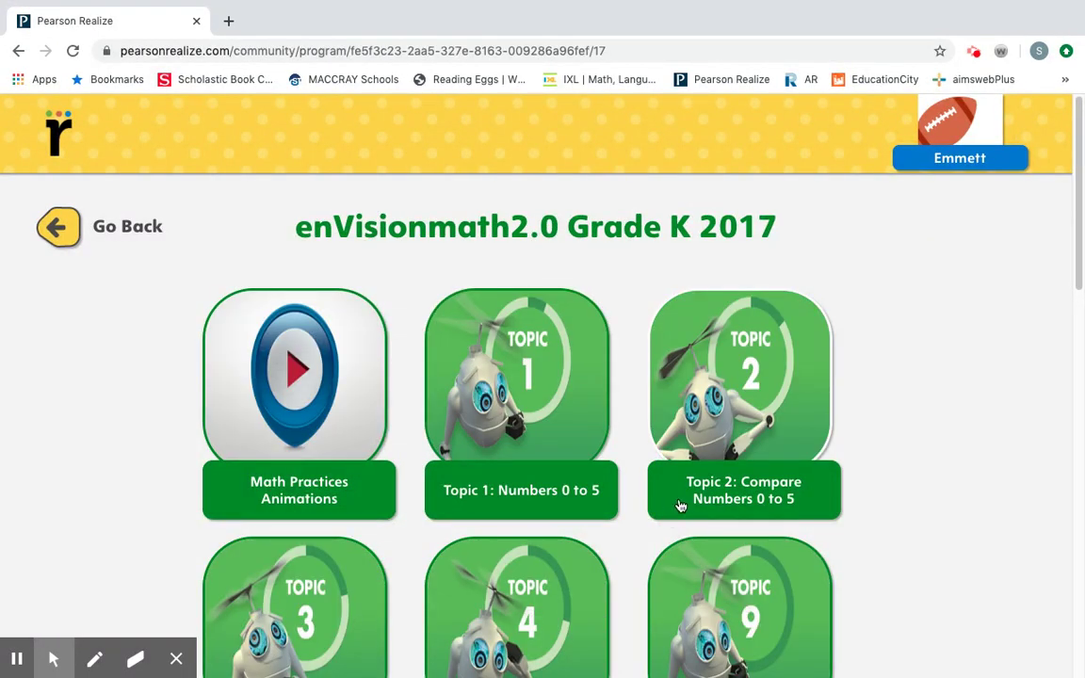
scroll(674, 472, down, 3)
scroll(697, 493, down, 4)
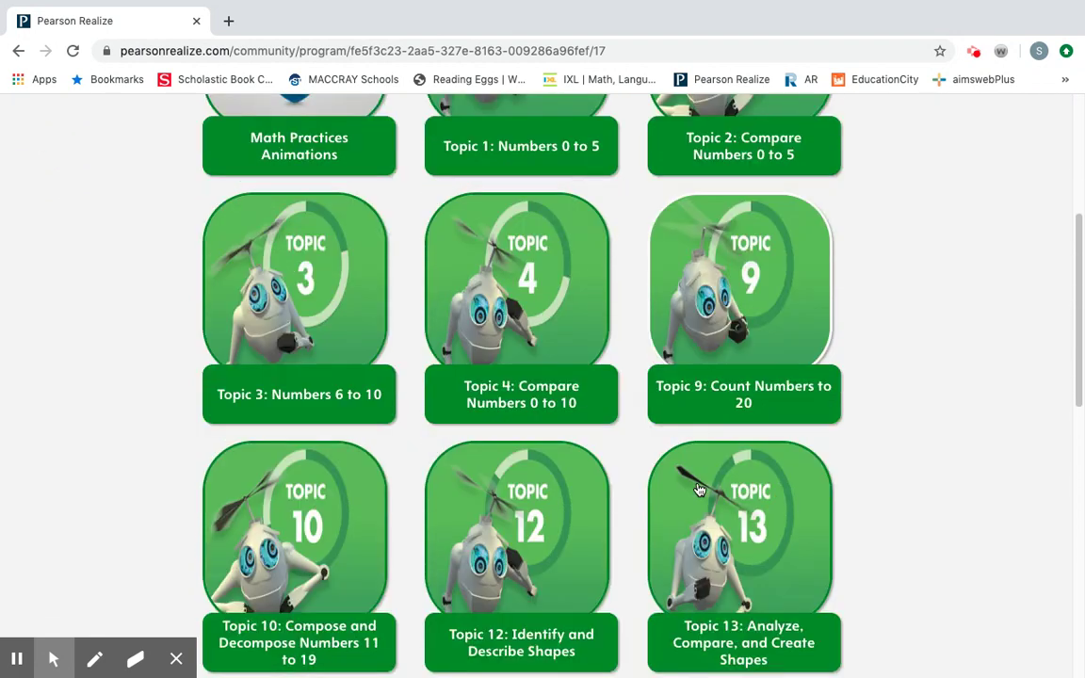
scroll(691, 496, down, 7)
scroll(504, 496, down, 3)
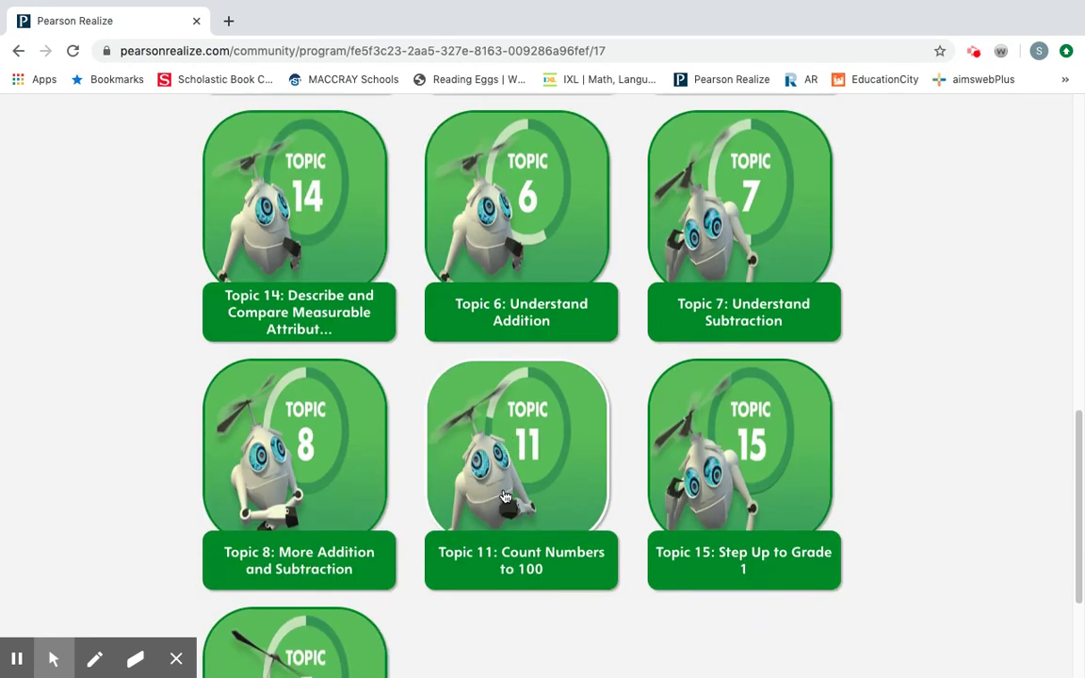
click(276, 448)
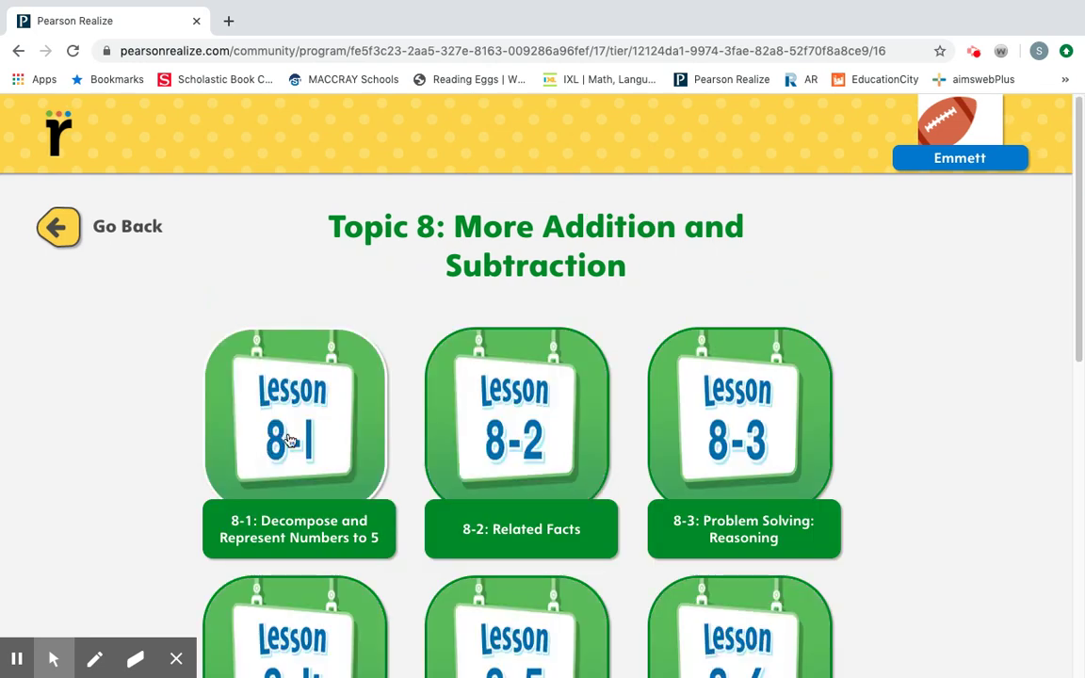
Open lesson 8-1: Decompose and Represent Numbers to 5, and view its Tentacles game before exiting back to the lesson.
scroll(535, 470, down, 4)
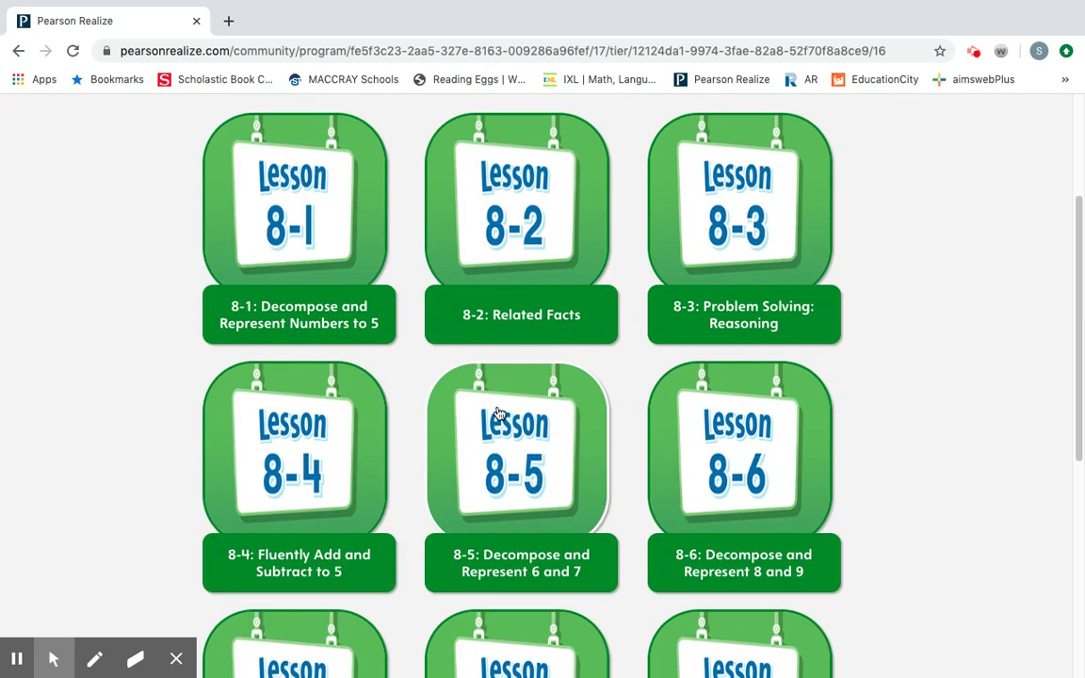
click(310, 224)
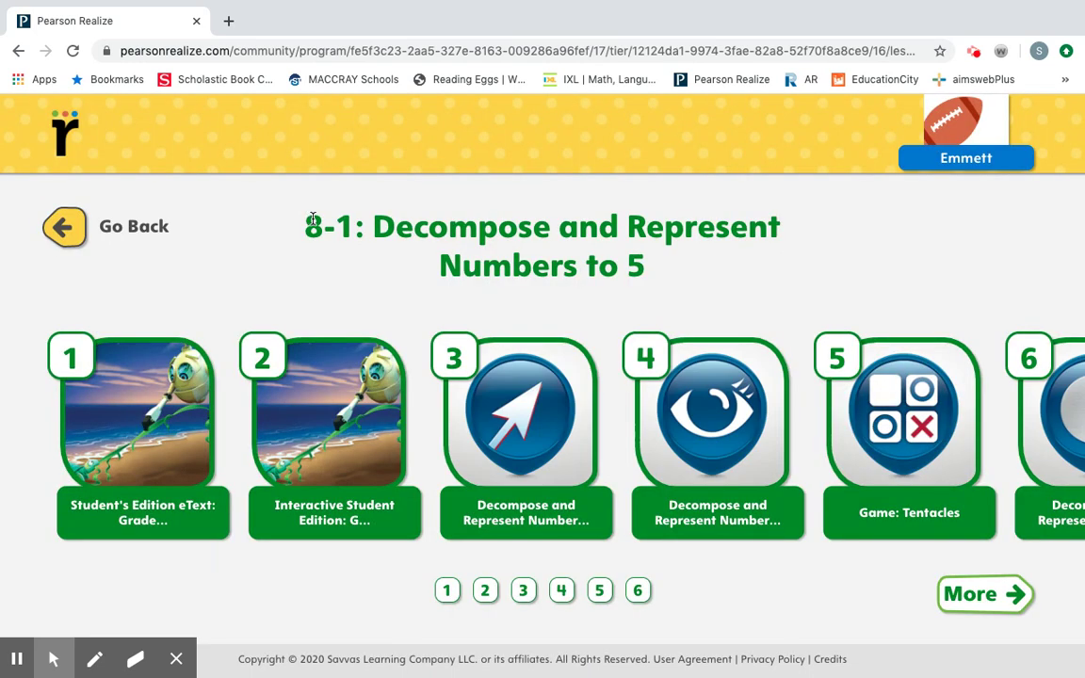
scroll(892, 459, right, 5)
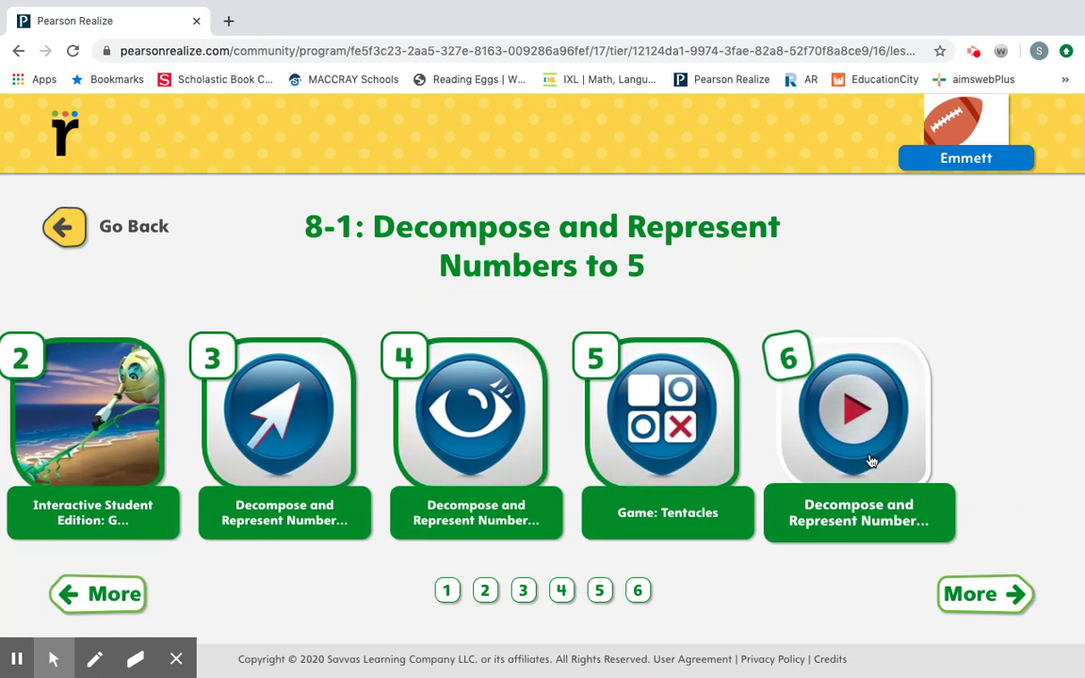
click(694, 433)
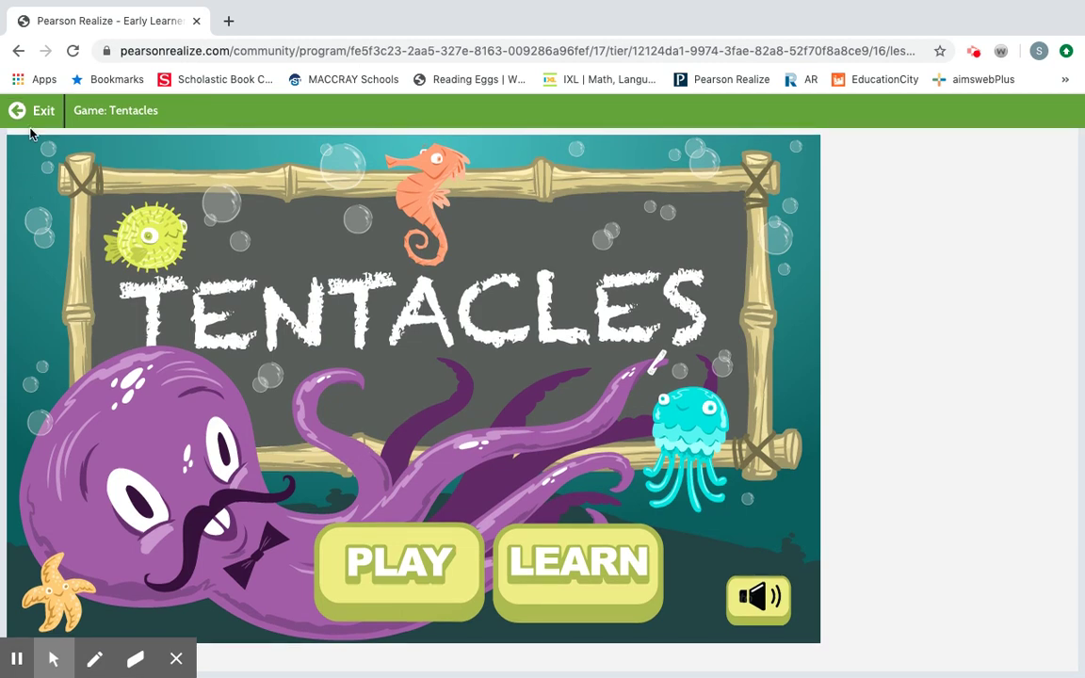
click(32, 115)
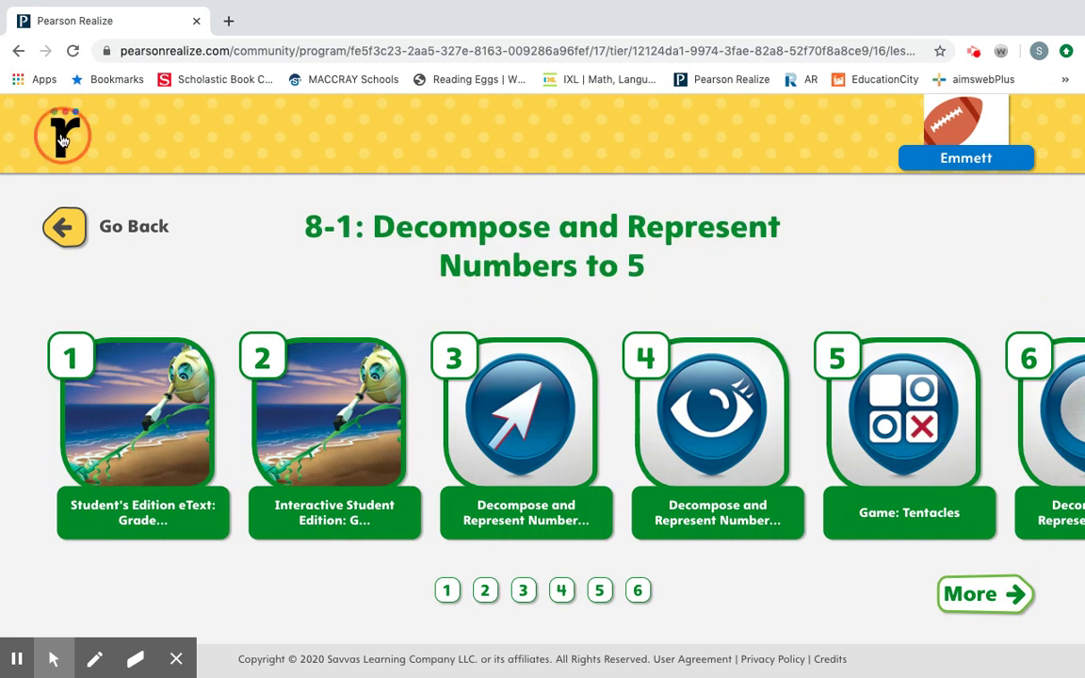
Open the My Work assignments from the home page and sign out of the student account.
click(62, 140)
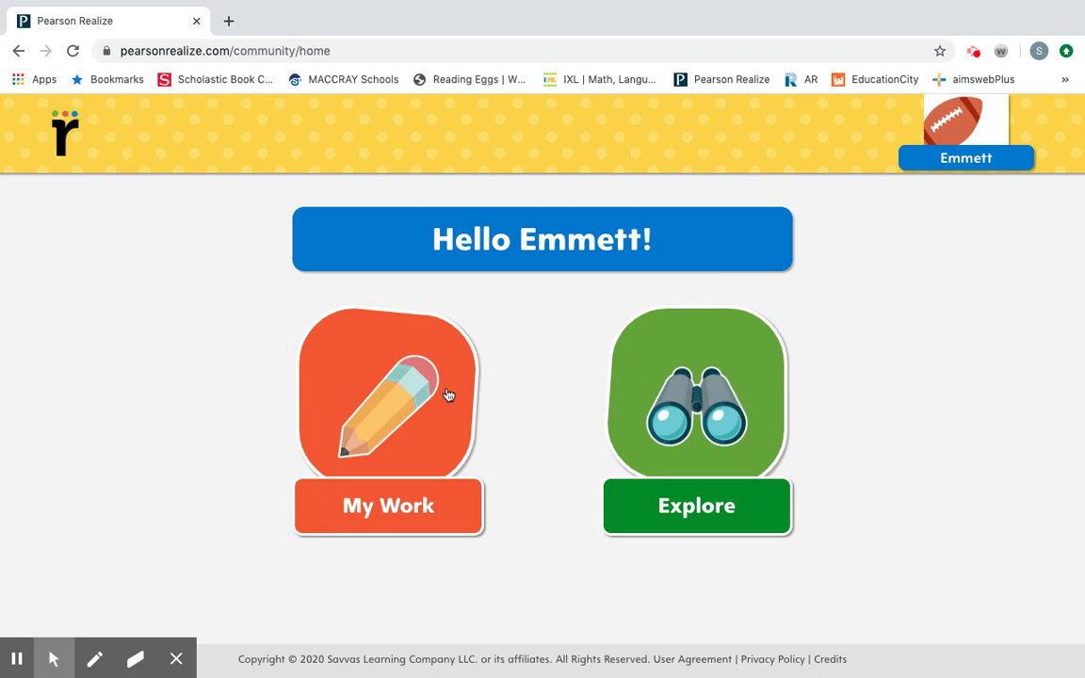
click(421, 437)
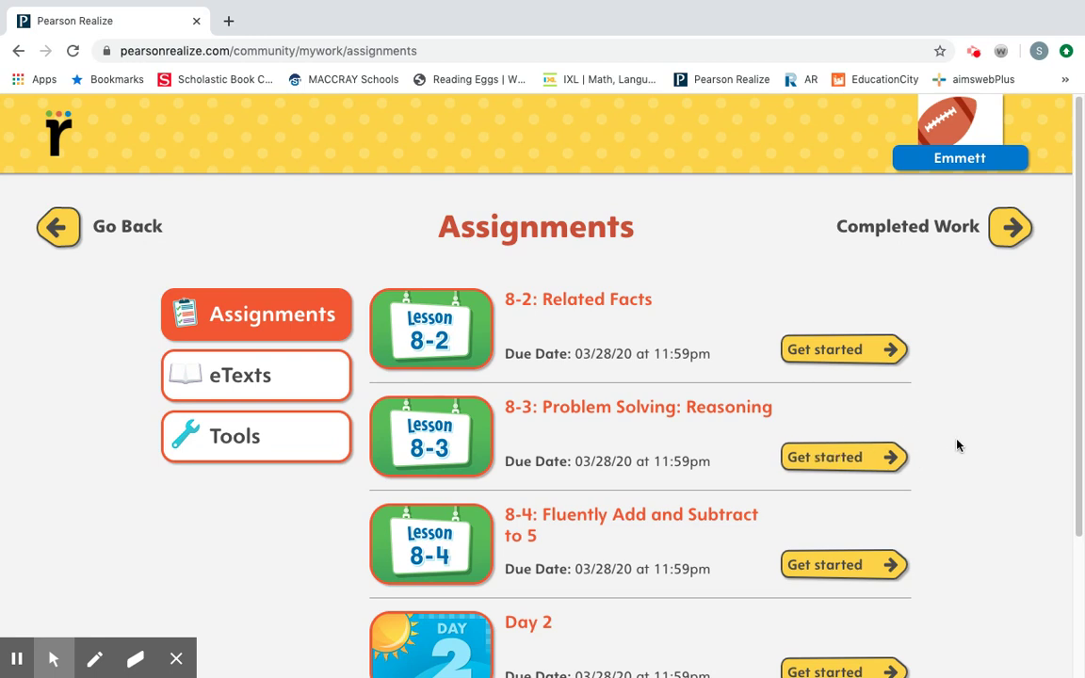
click(980, 159)
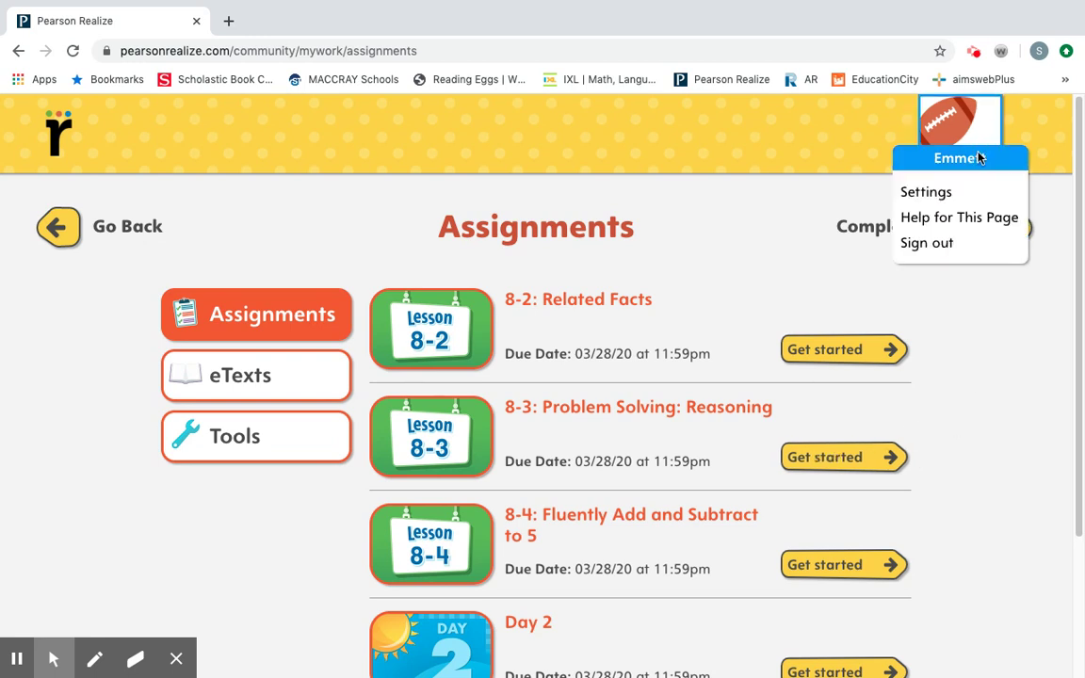
click(938, 247)
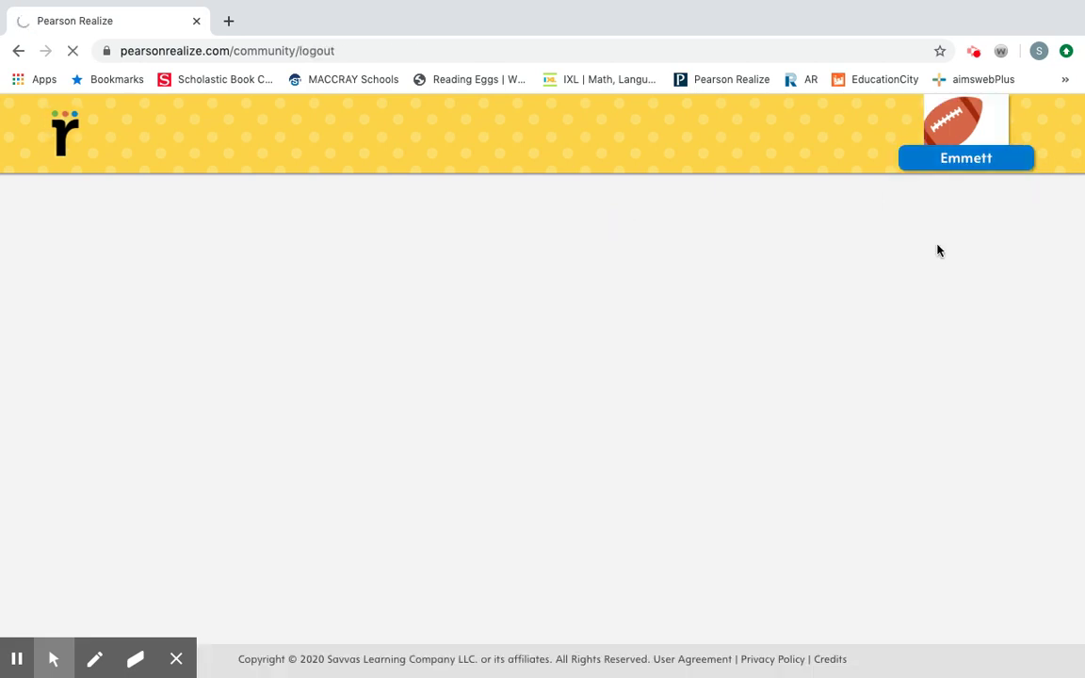